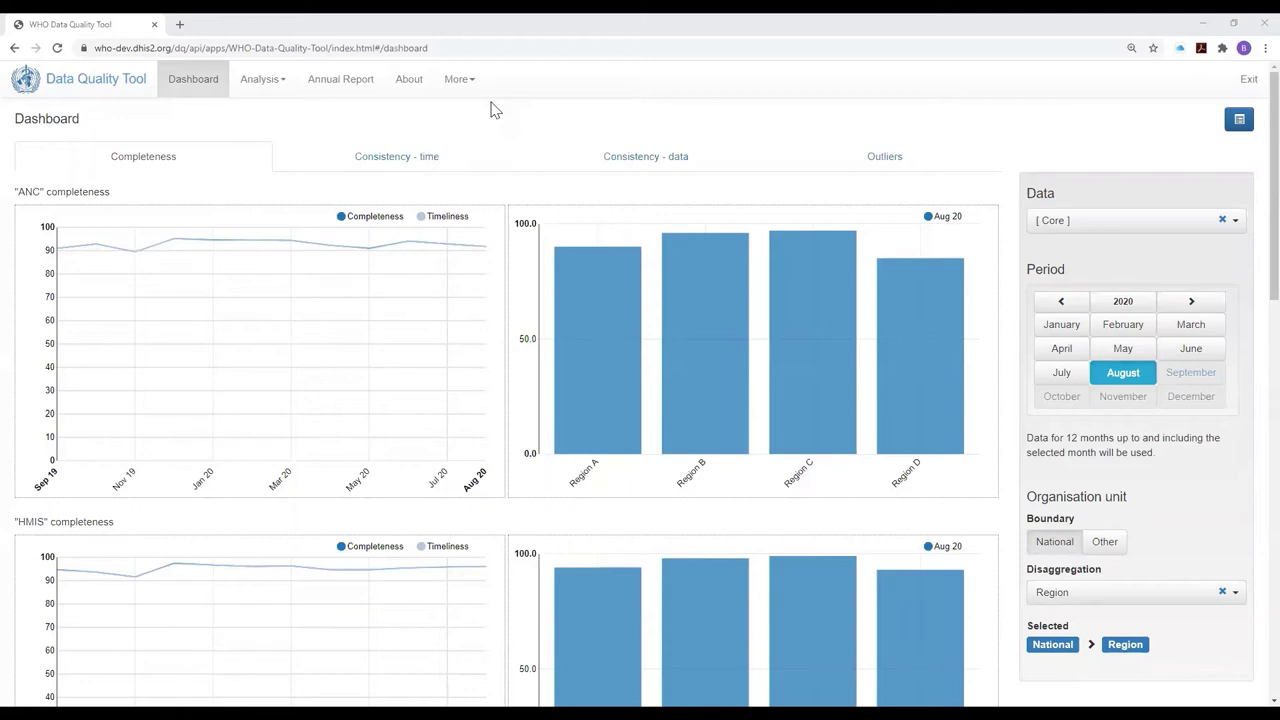
# Open the Consistency analysis and compare organisation units to the expected result, using Dropout as the expected relationship between indicators.
pyautogui.click(258, 84)
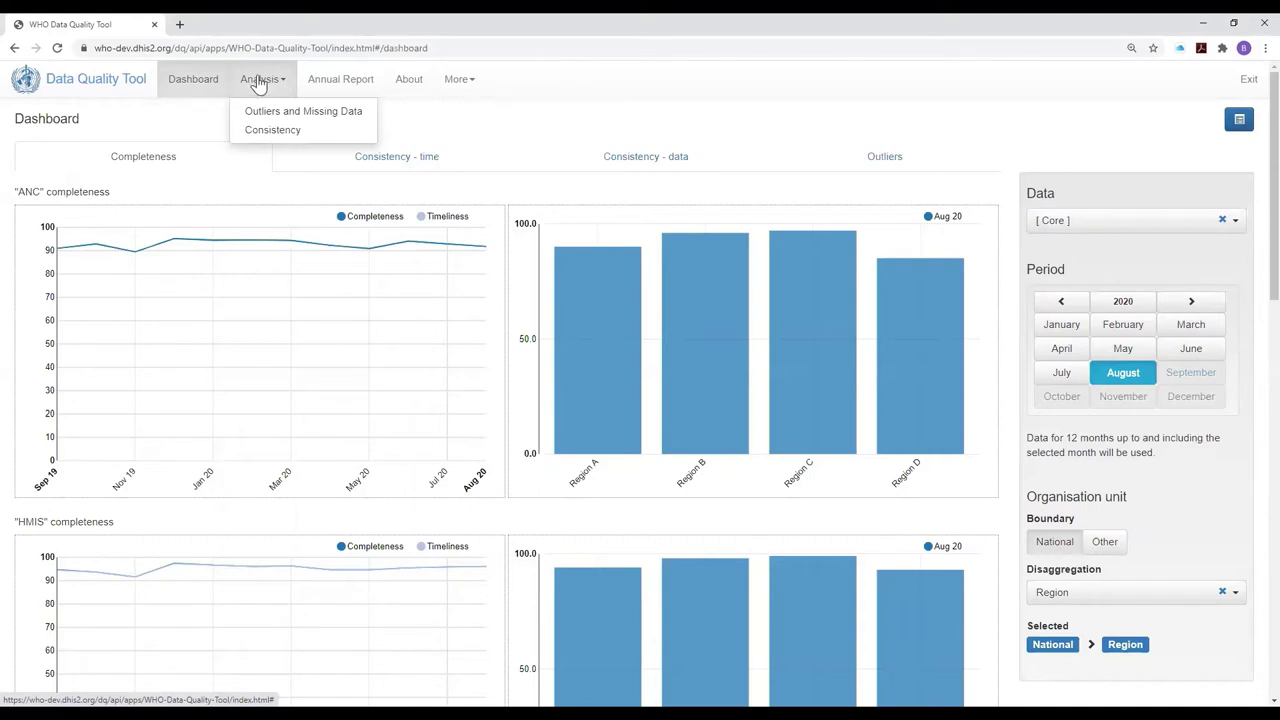
pyautogui.click(273, 131)
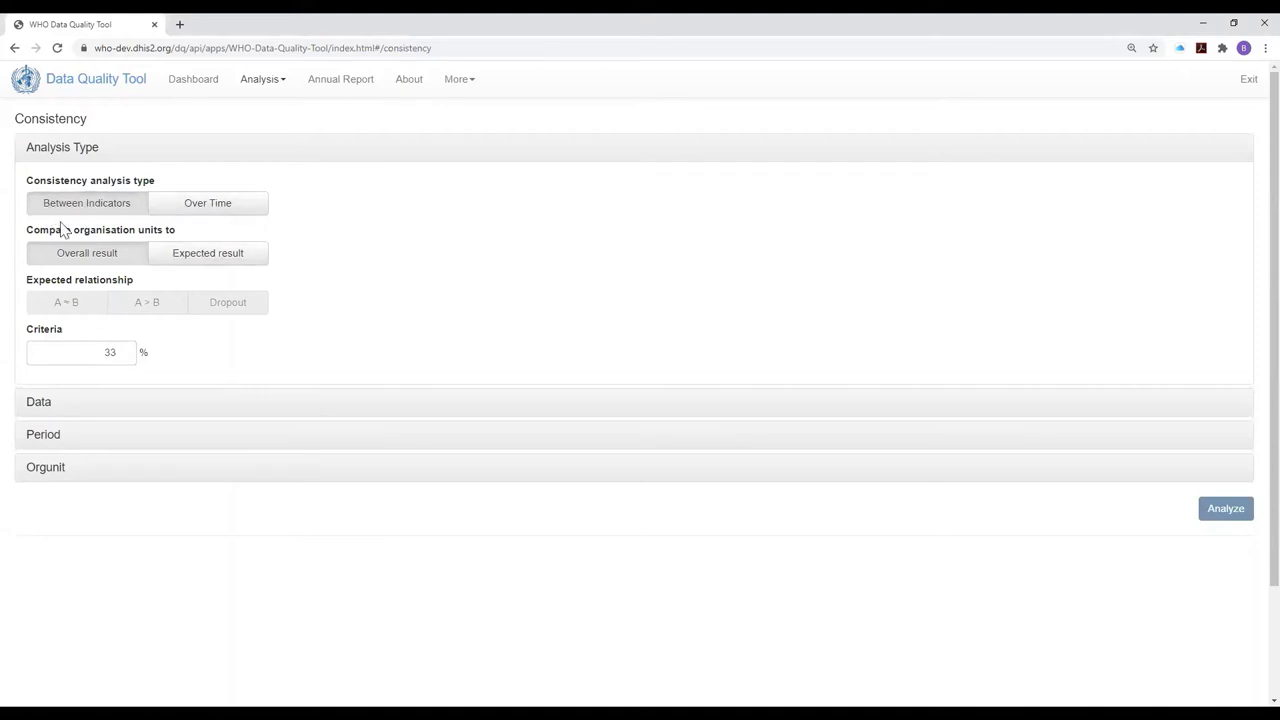
pyautogui.click(208, 258)
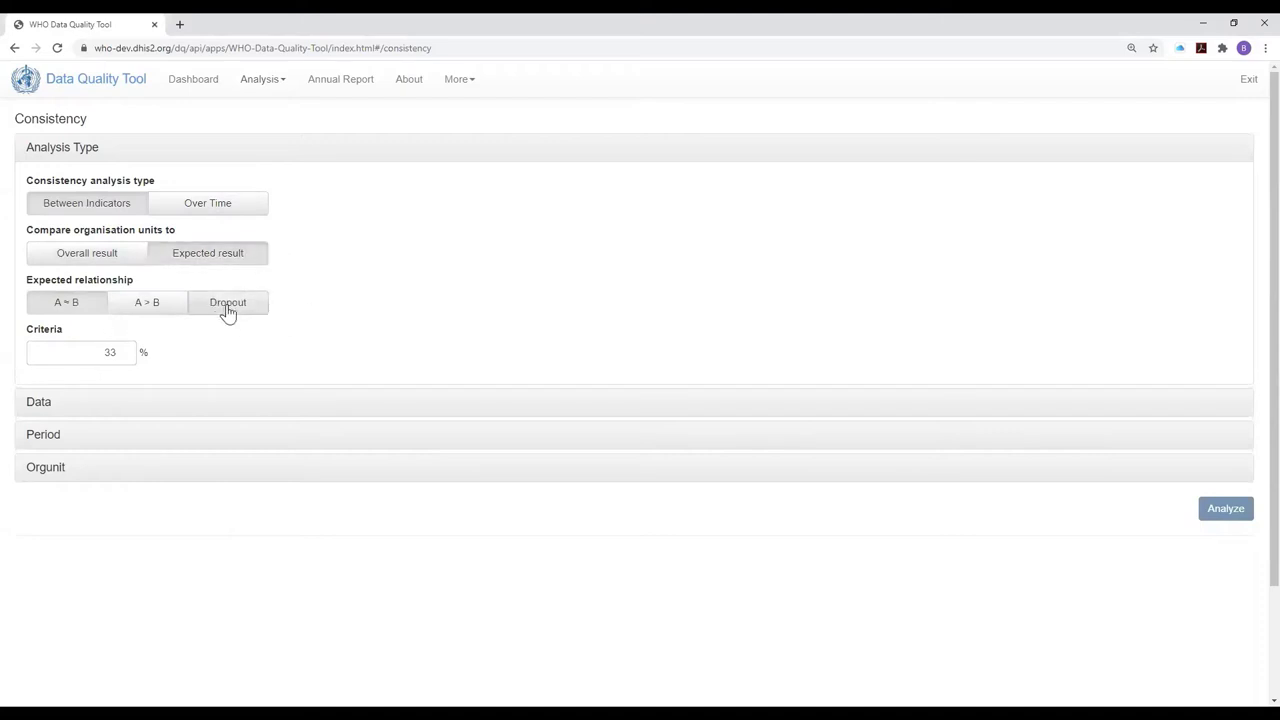
pyautogui.click(228, 305)
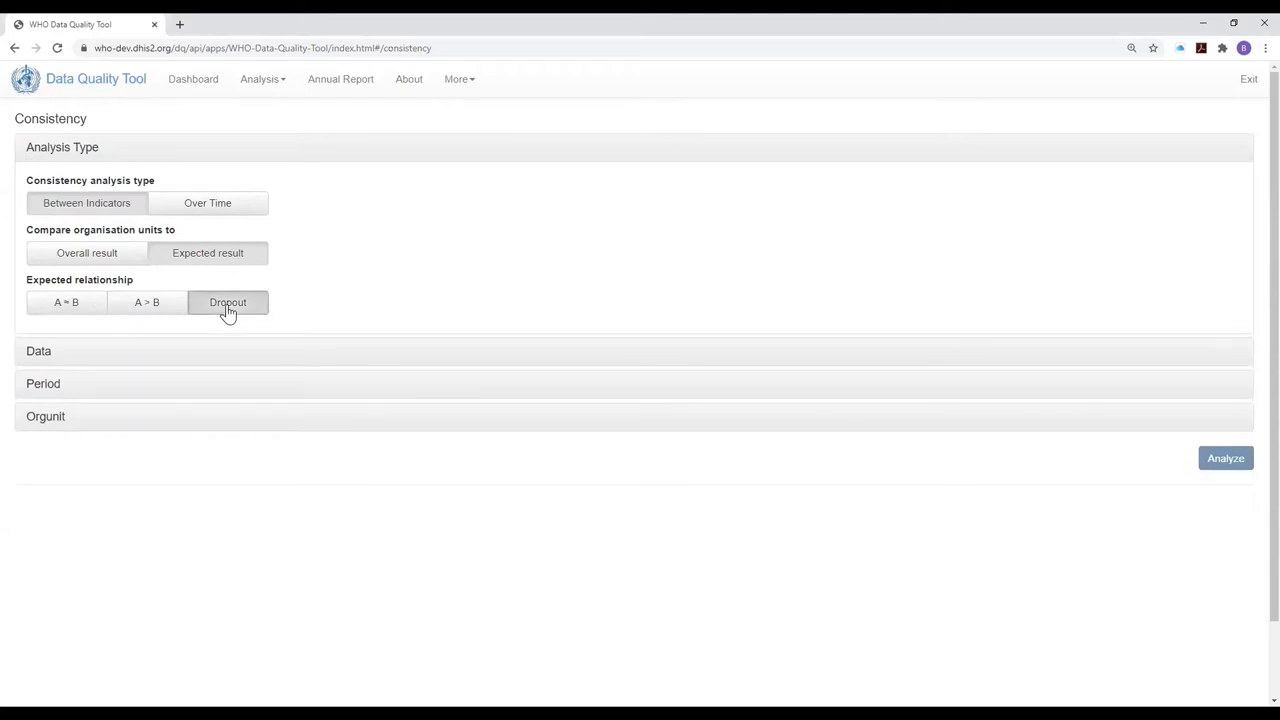
# Choose Penta 1 given < 1 from the Immunisation group as the data element to analyse.
pyautogui.click(38, 354)
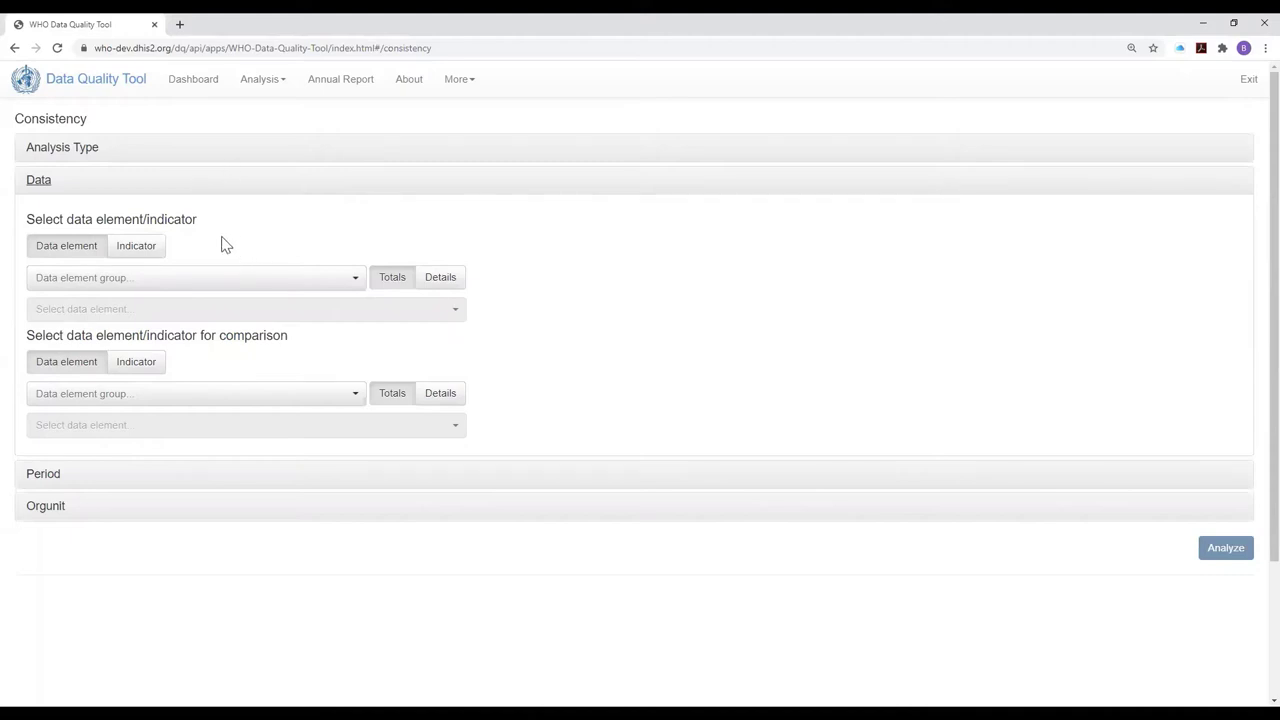
pyautogui.click(56, 287)
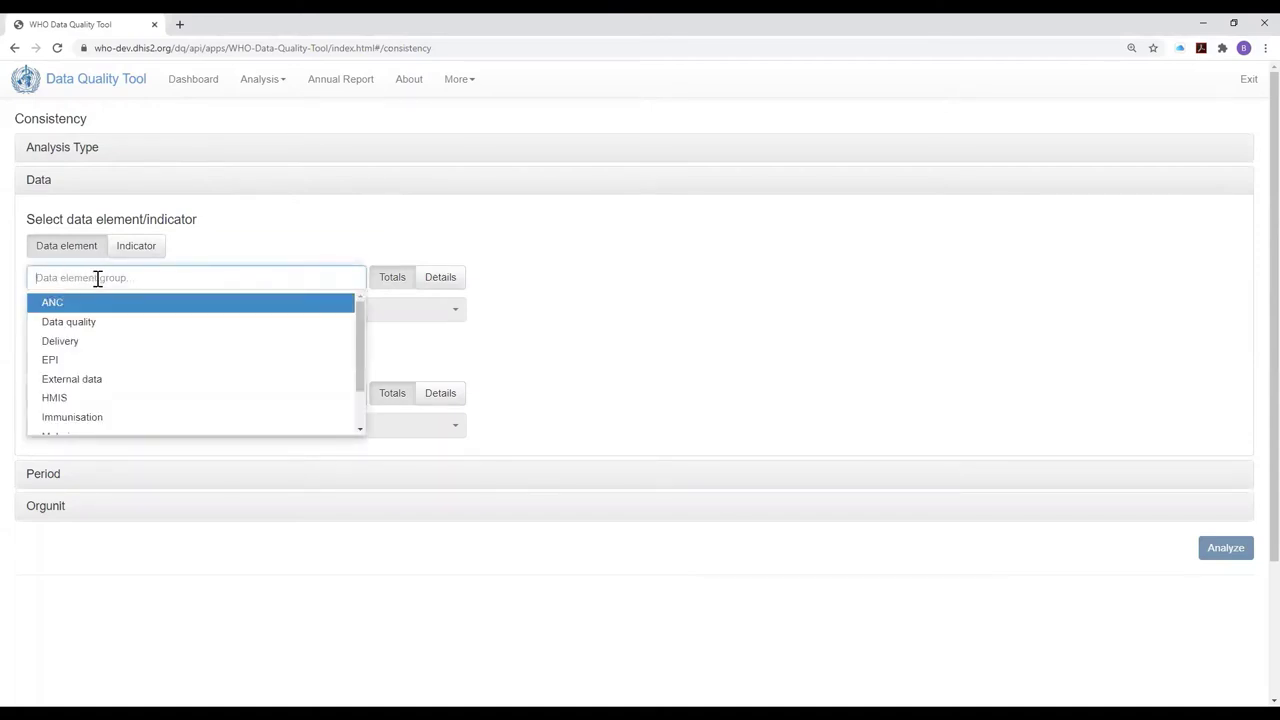
pyautogui.click(62, 420)
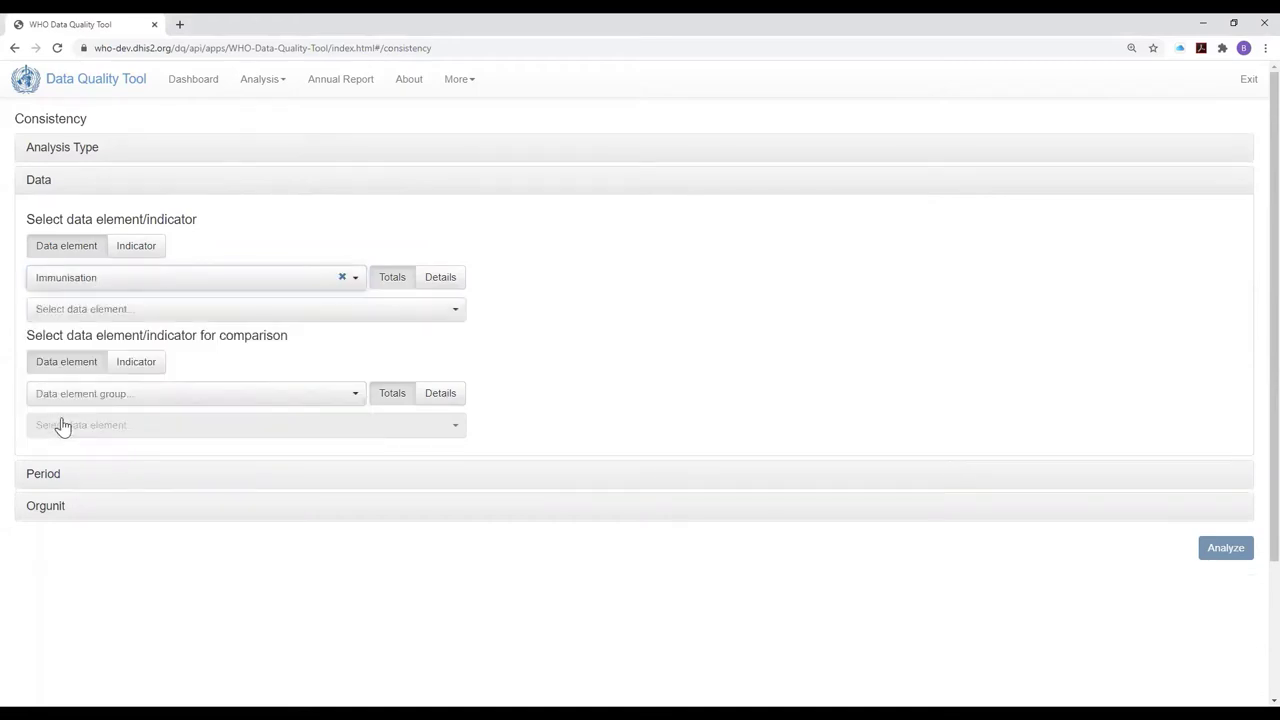
pyautogui.click(78, 311)
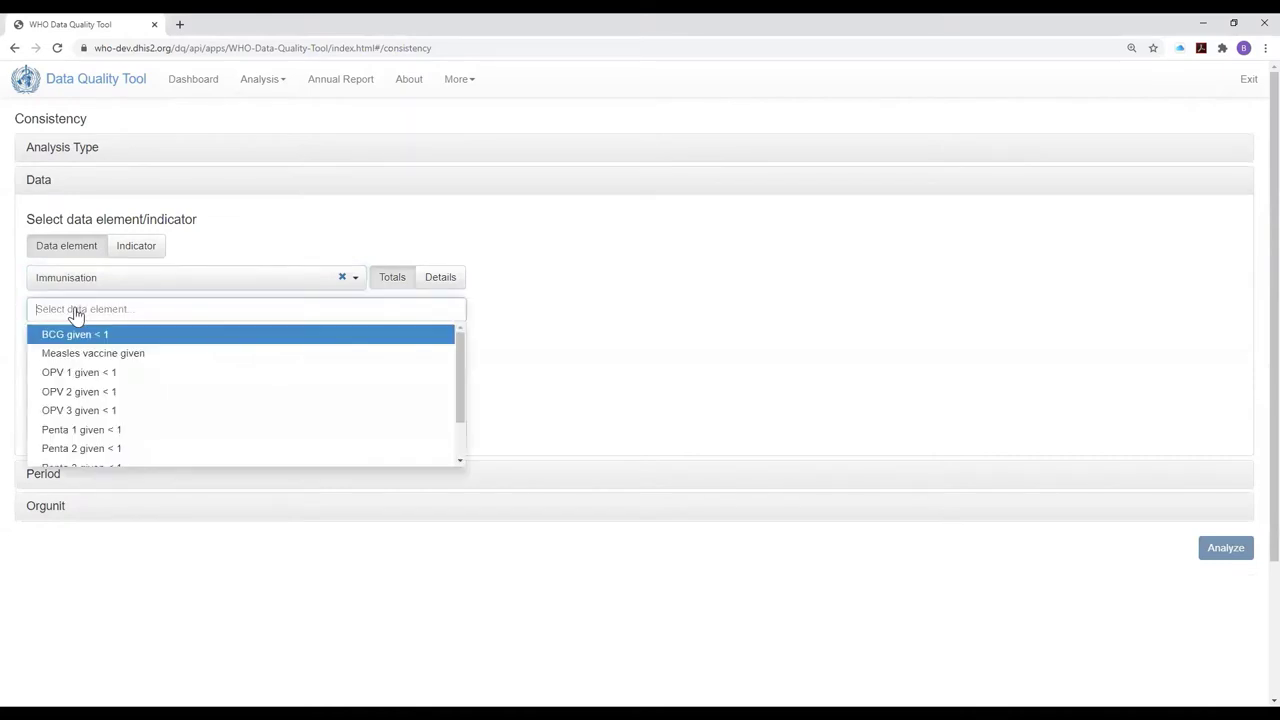
pyautogui.click(77, 436)
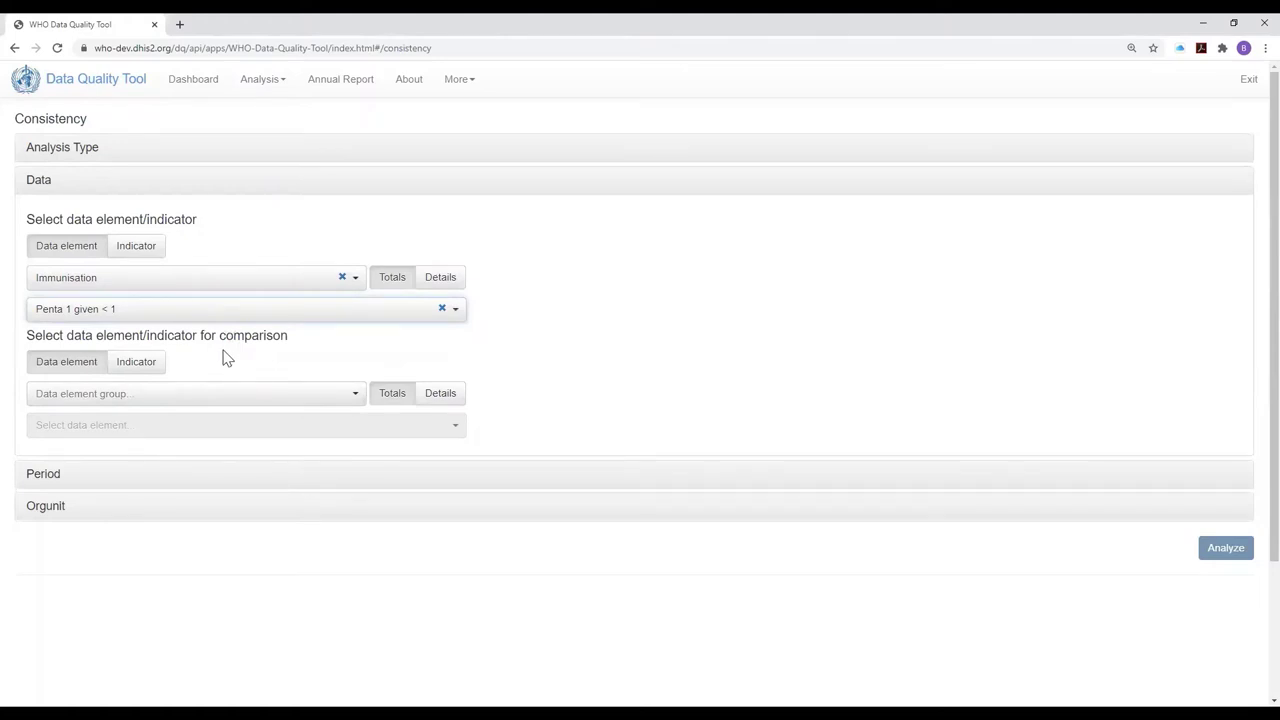
# Choose Penta 3 given < 1 from the Immunisation group as the comparison data element.
pyautogui.click(52, 401)
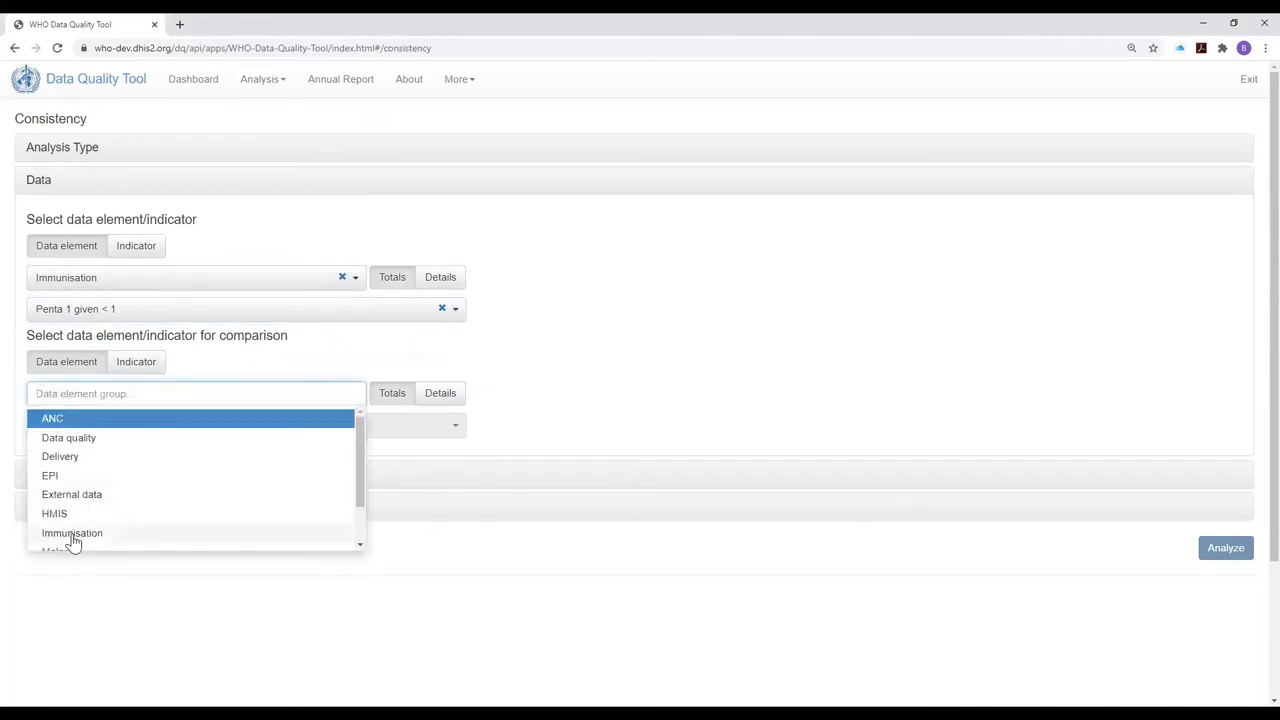
pyautogui.click(72, 536)
pyautogui.click(60, 425)
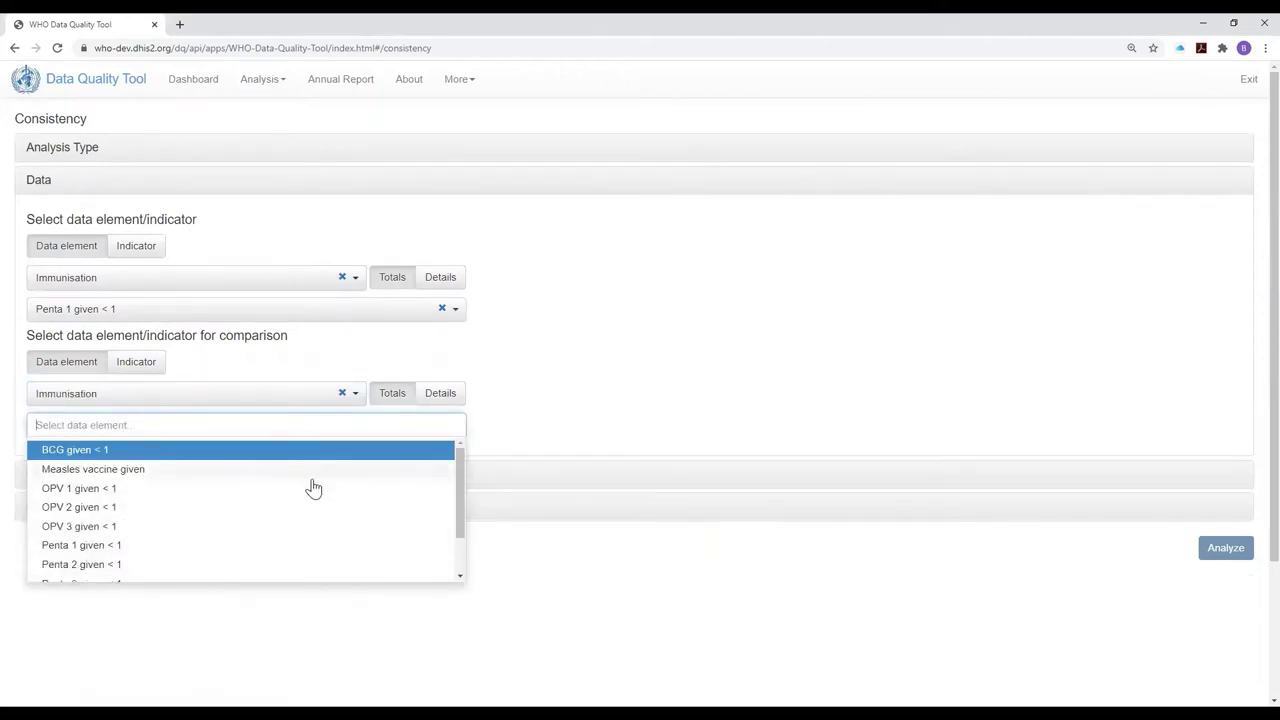
pyautogui.scroll(-1, 554, 443)
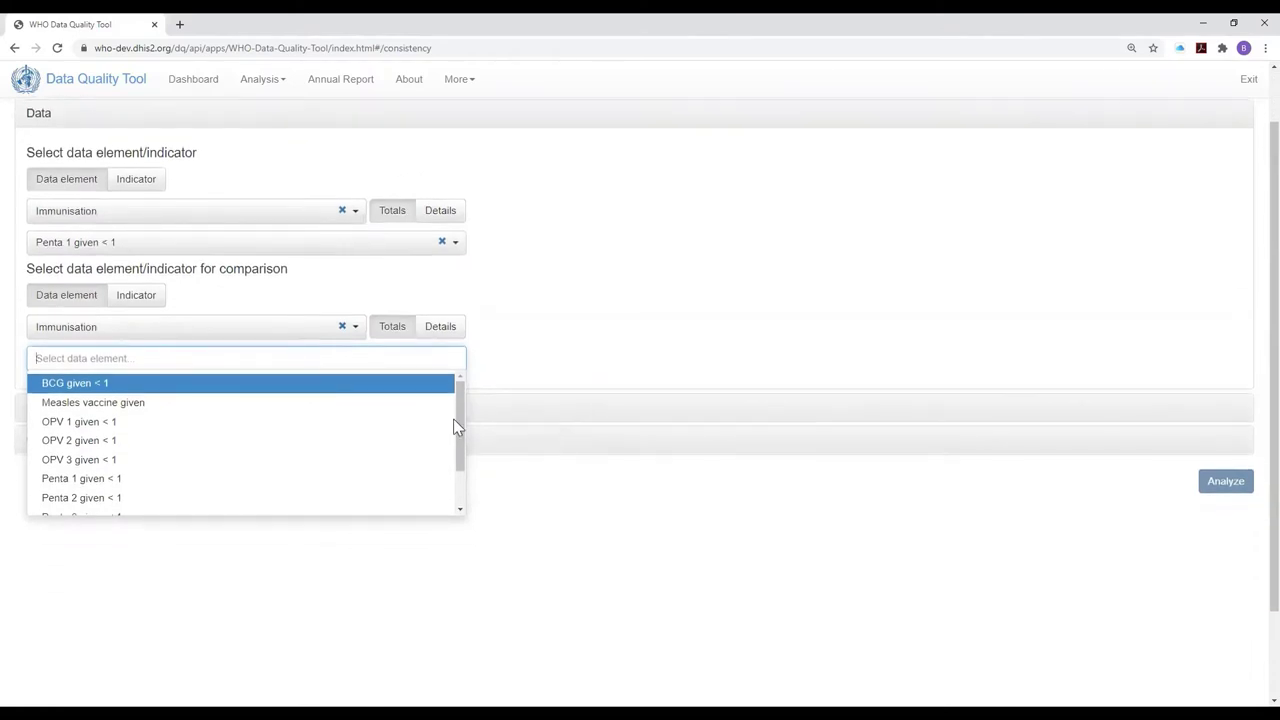
pyautogui.scroll(-1, 466, 437)
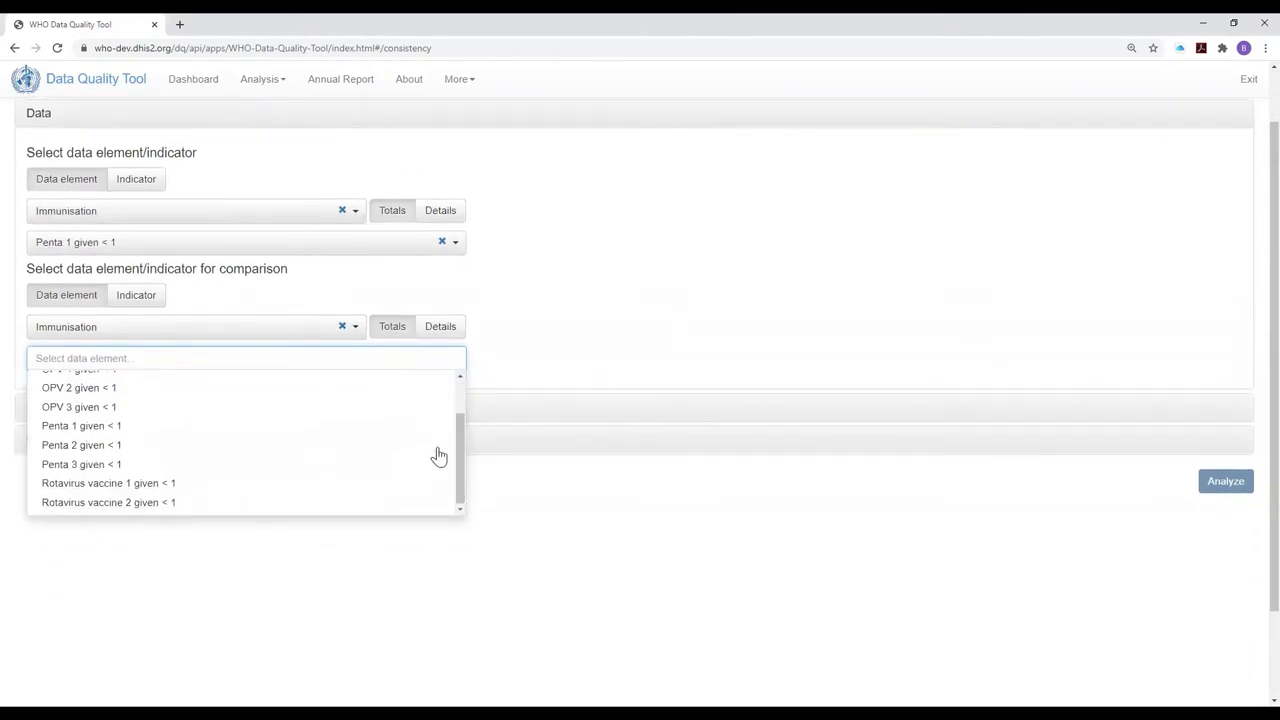
pyautogui.click(65, 466)
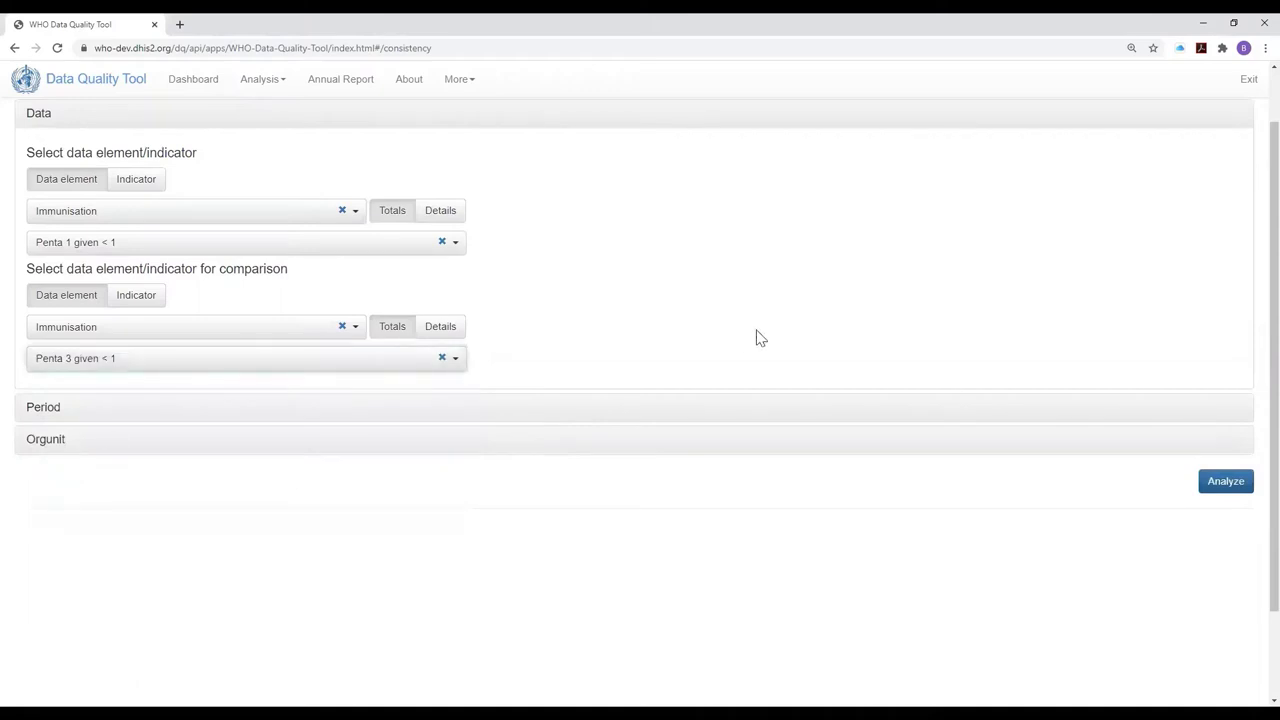
# Set the analysis period to the year 2019.
pyautogui.scroll(1, 735, 325)
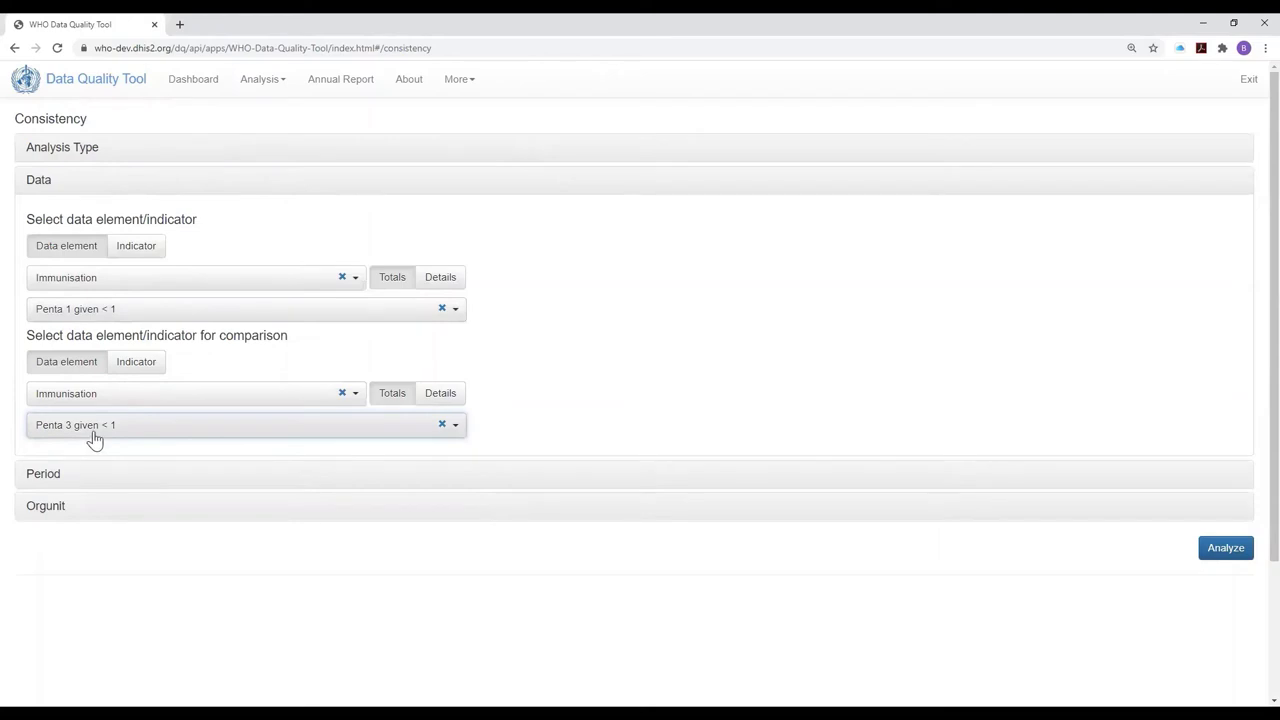
pyautogui.click(41, 476)
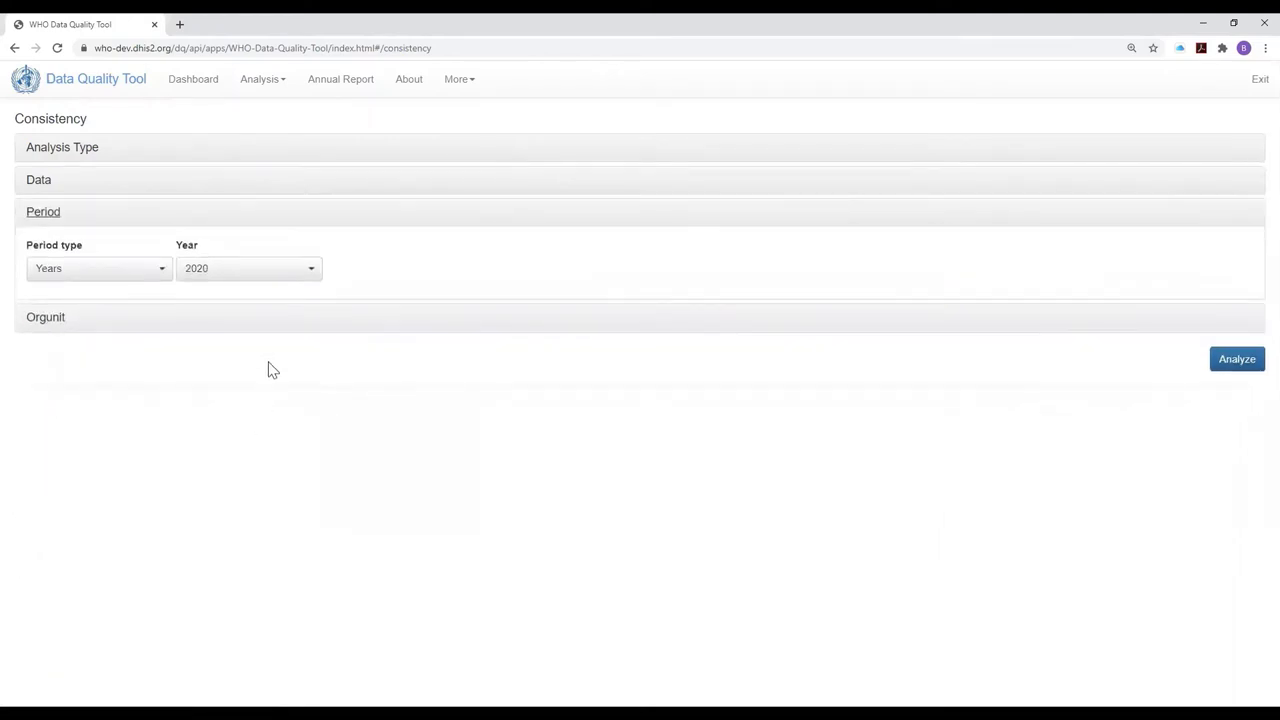
pyautogui.click(313, 273)
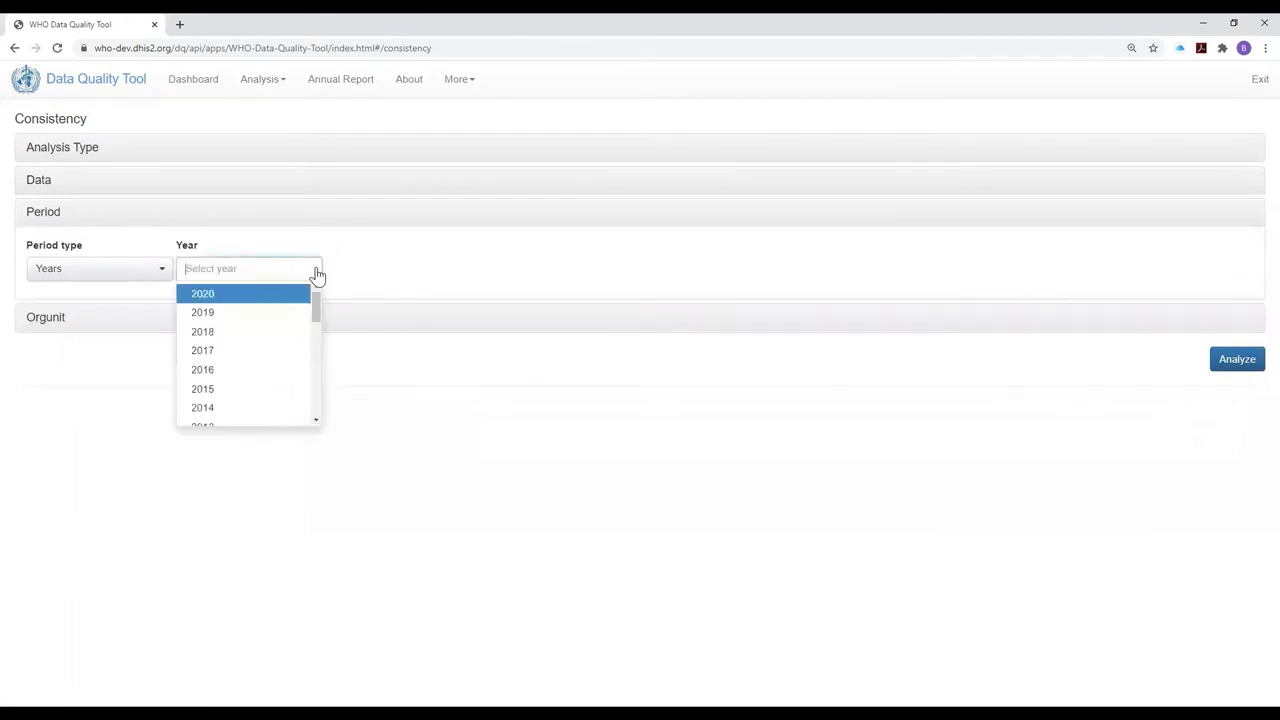
pyautogui.click(205, 313)
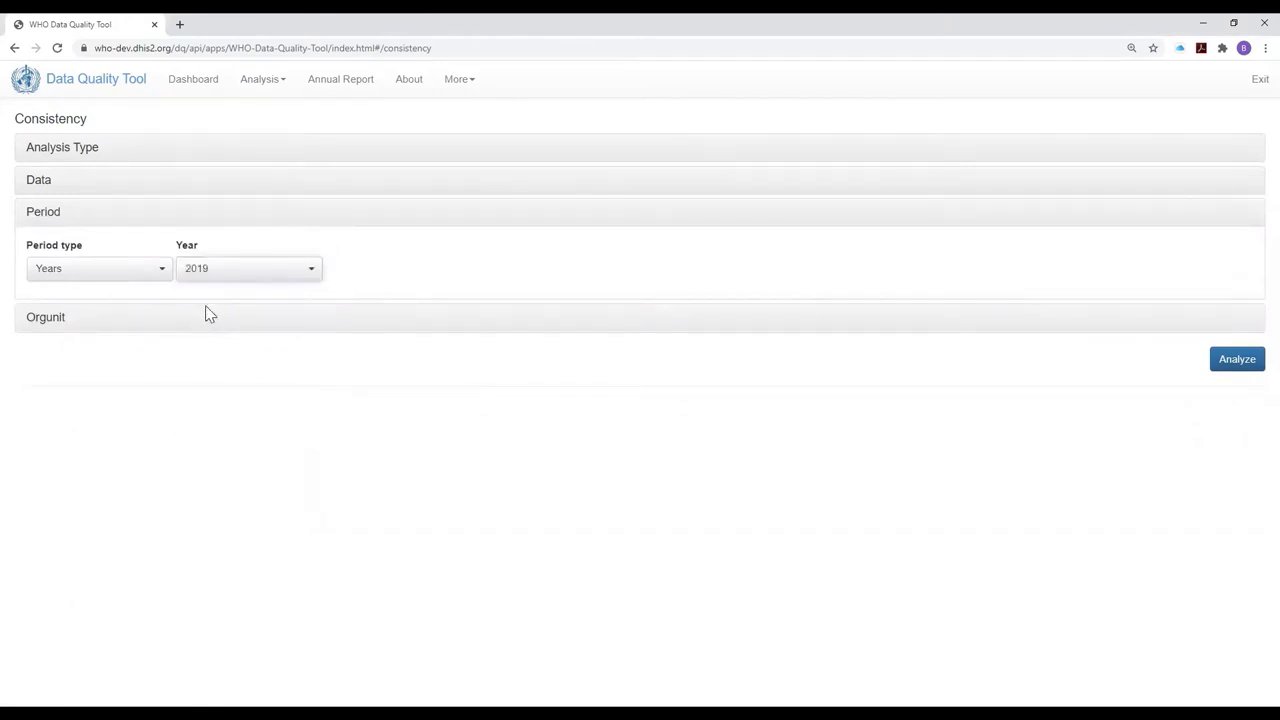
# Disaggregate the organisation units by District within the national boundary and run the analysis.
pyautogui.click(35, 320)
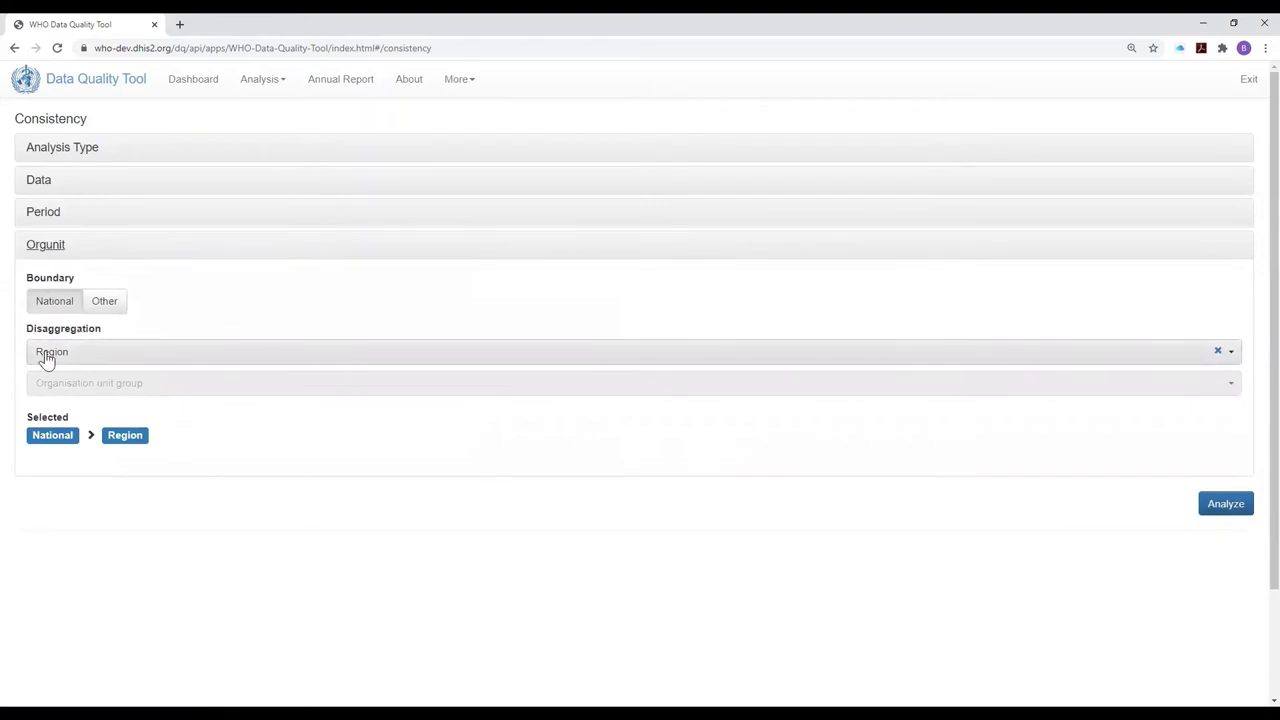
pyautogui.click(46, 356)
pyautogui.click(57, 396)
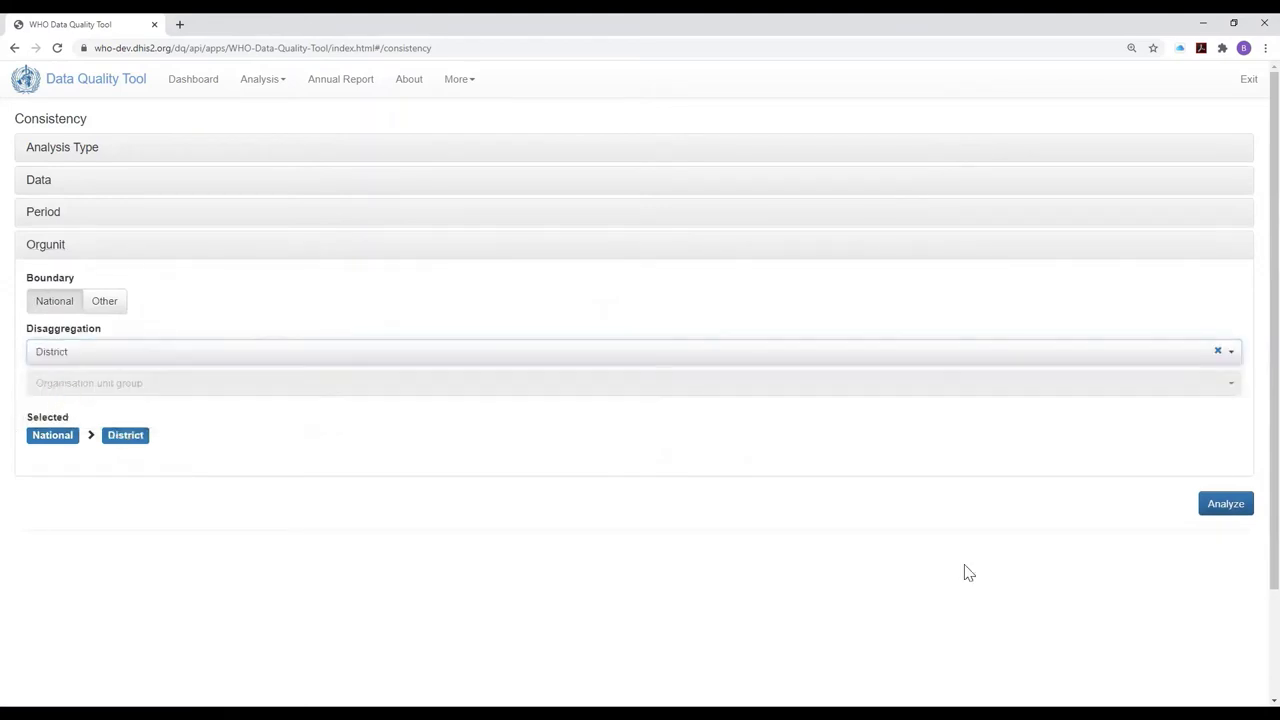
pyautogui.click(1221, 505)
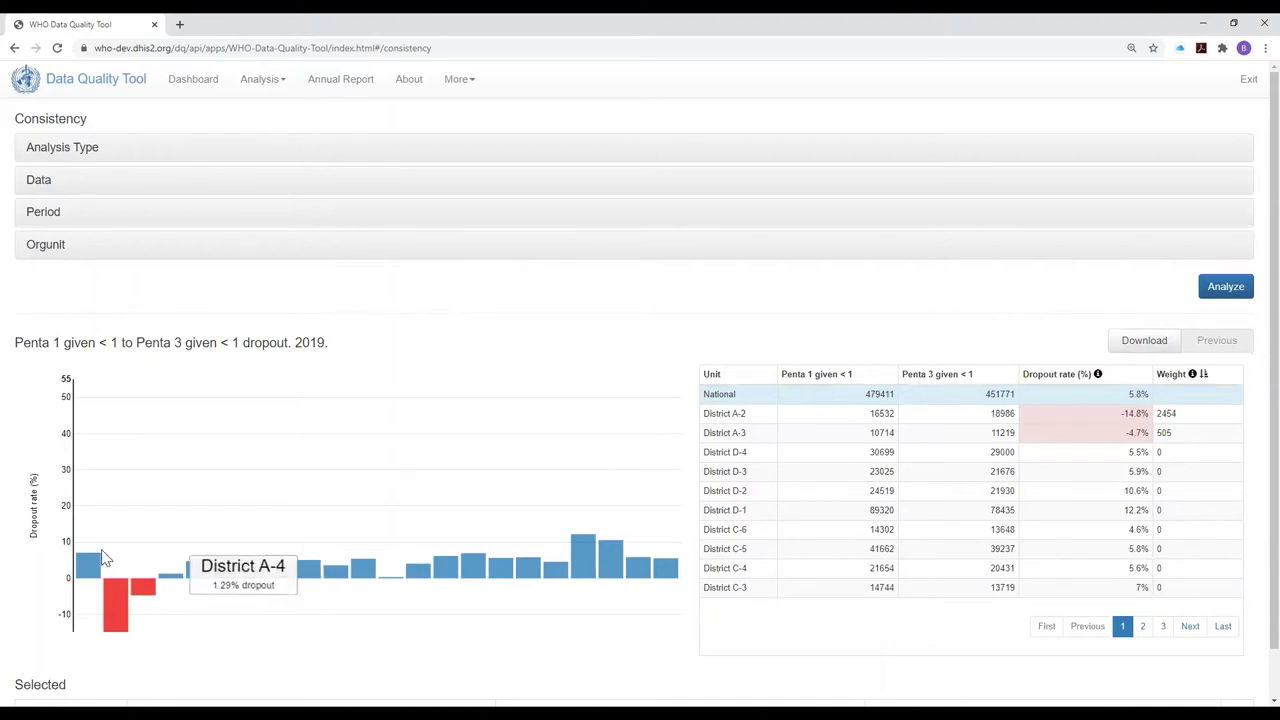
# Select District A-2 in the dropout results to load its details.
pyautogui.moveTo(240, 580)
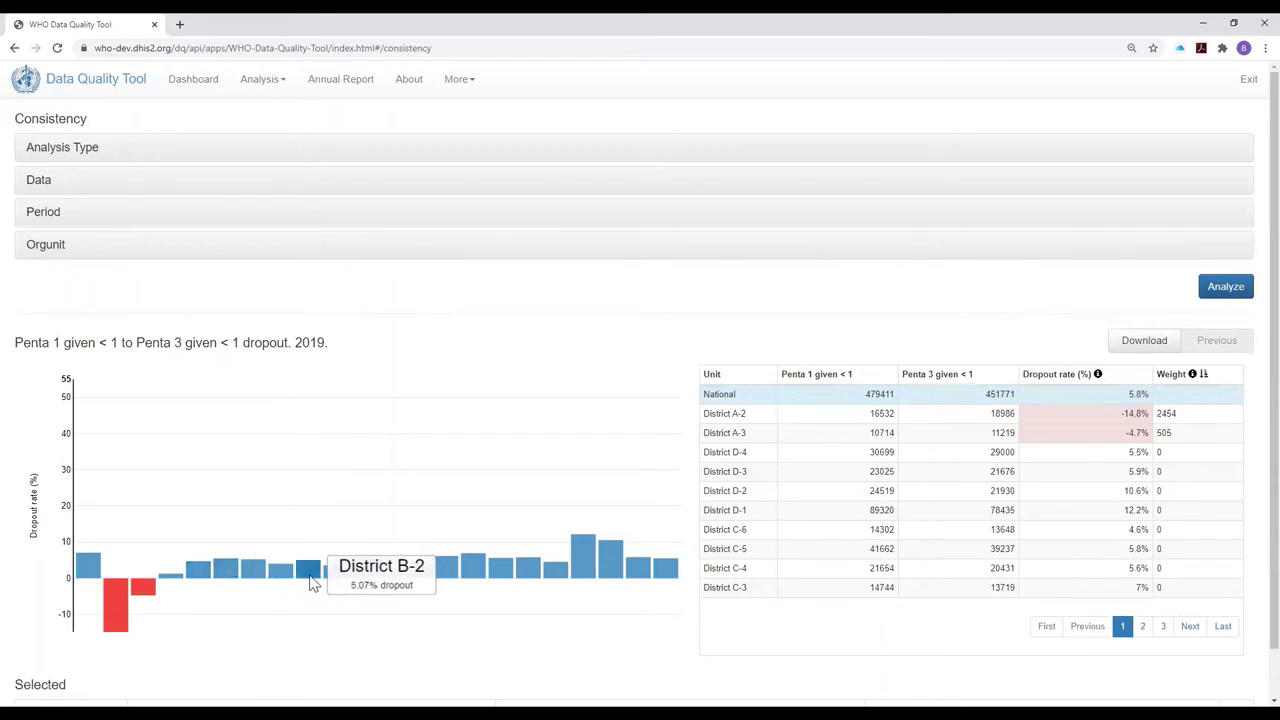
pyautogui.moveTo(390, 582)
pyautogui.moveTo(141, 591)
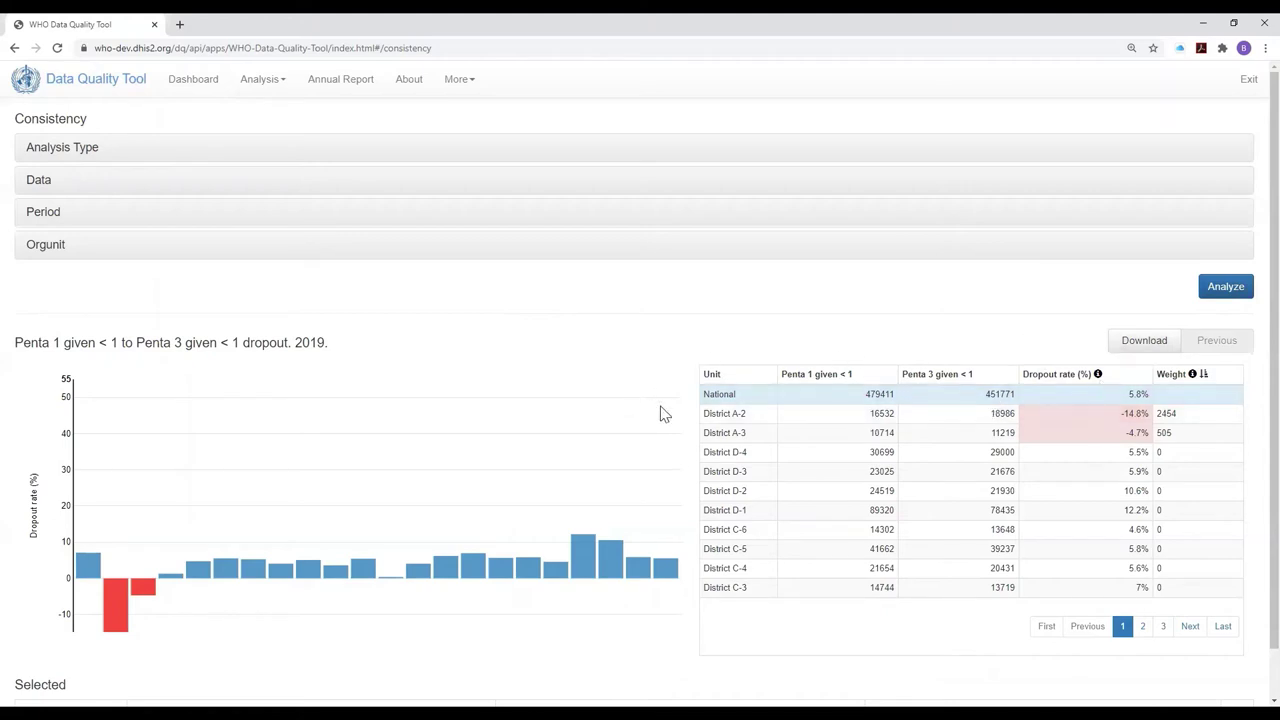
pyautogui.click(733, 420)
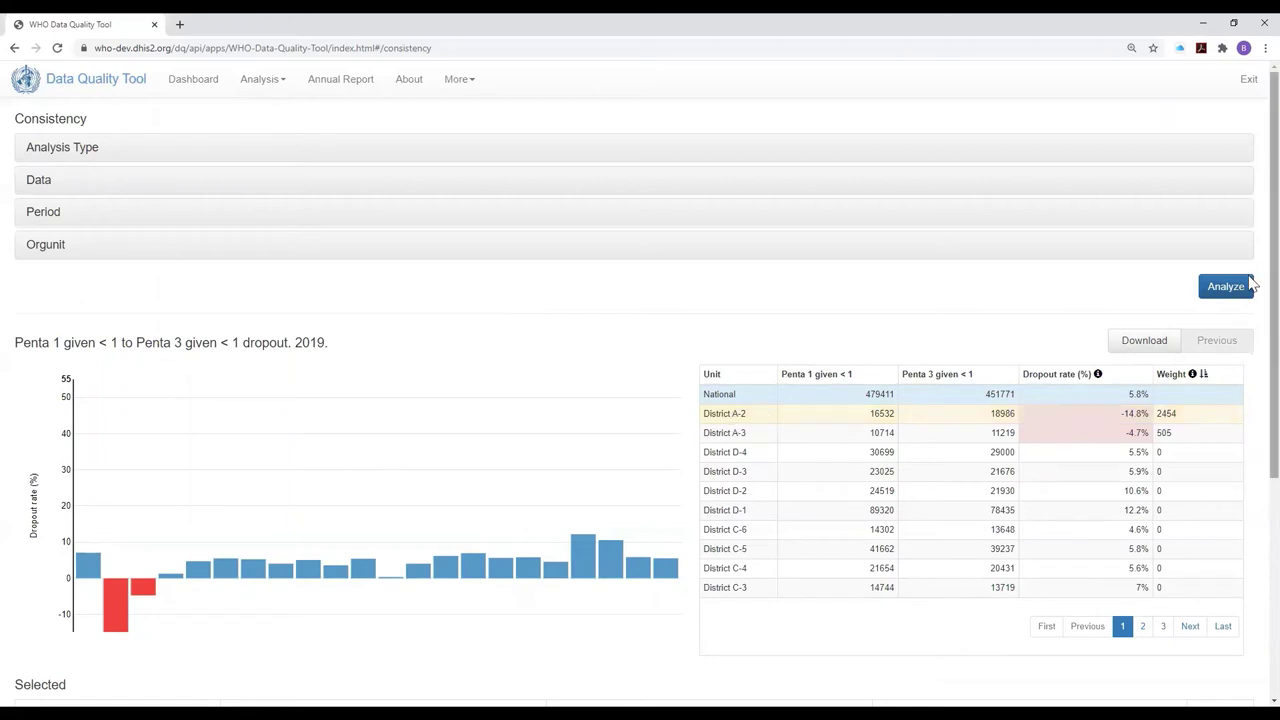
# Examine District A-2's monthly Penta 1 and Penta 3 values in the grouped chart, month by month from Dec 18 to May 19.
pyautogui.scroll(-3, 1250, 354)
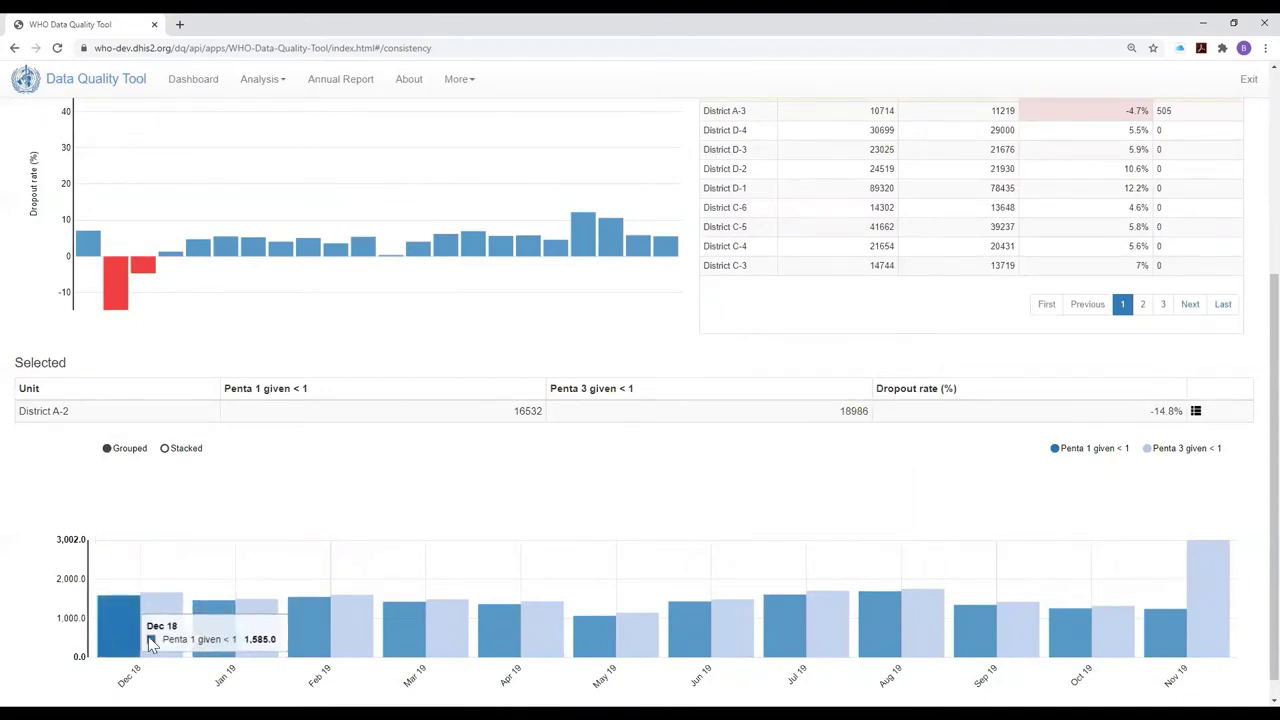
pyautogui.moveTo(239, 630)
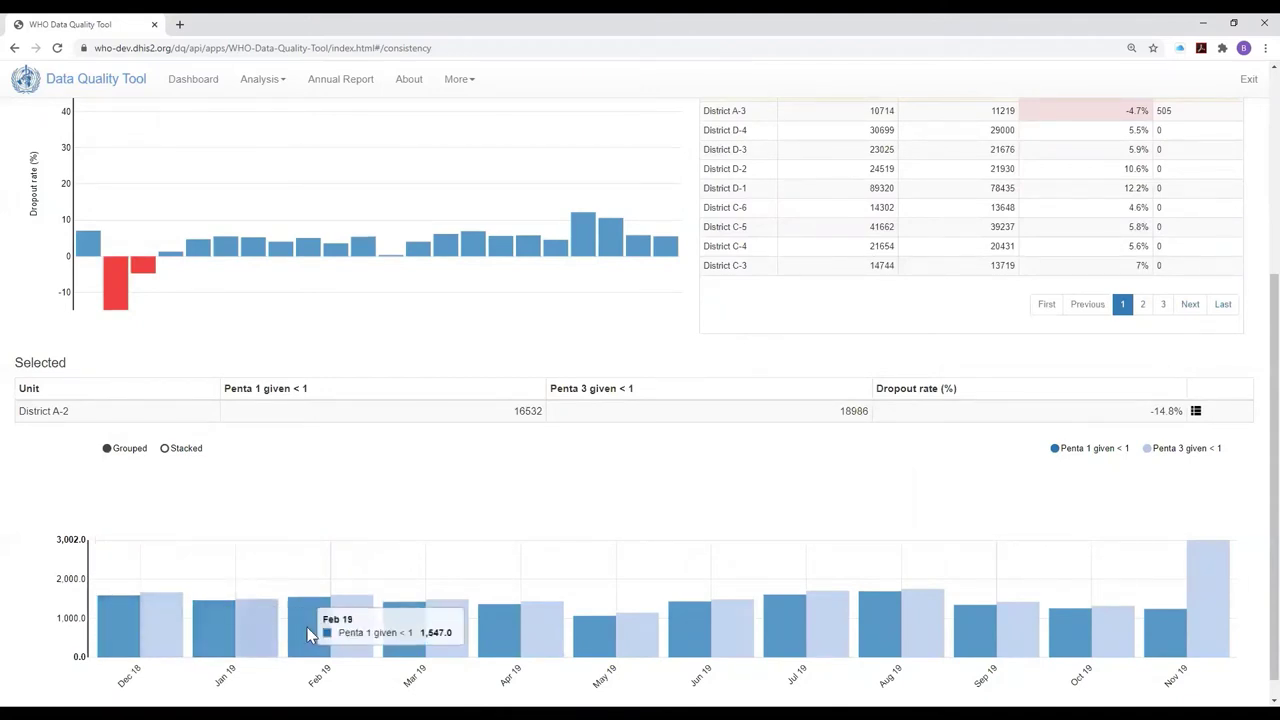
pyautogui.moveTo(109, 617)
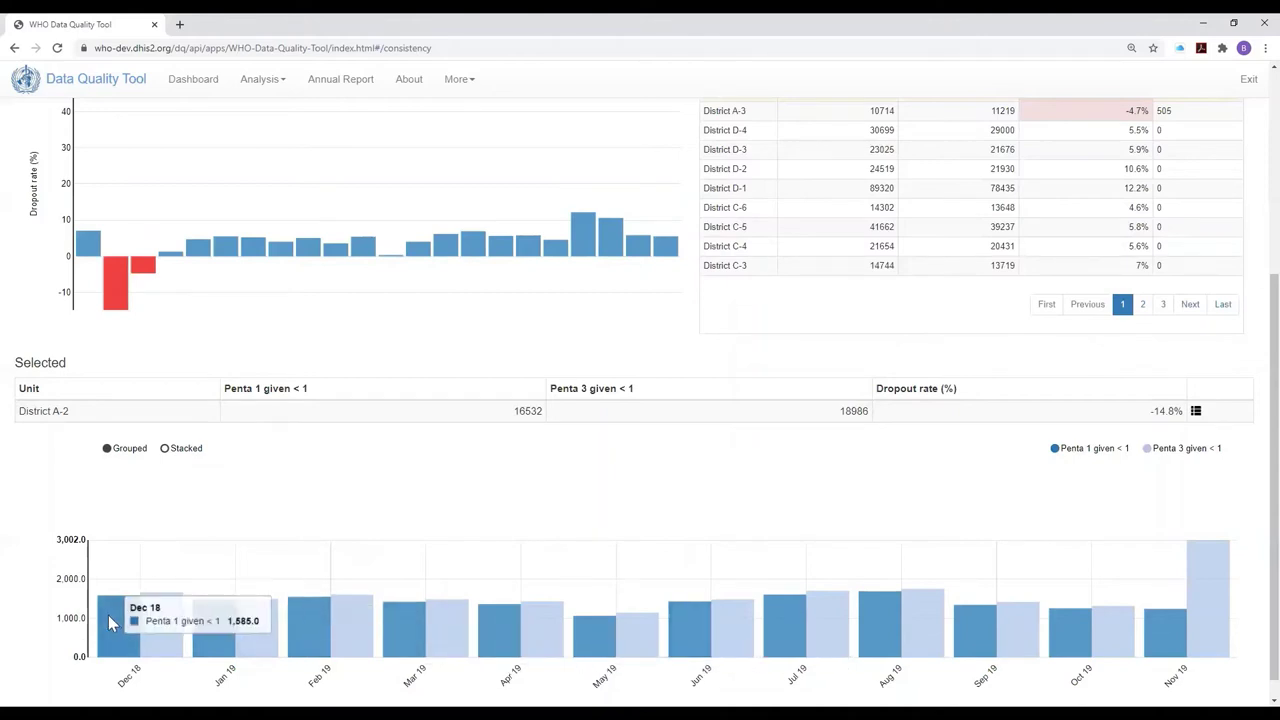
pyautogui.moveTo(161, 621)
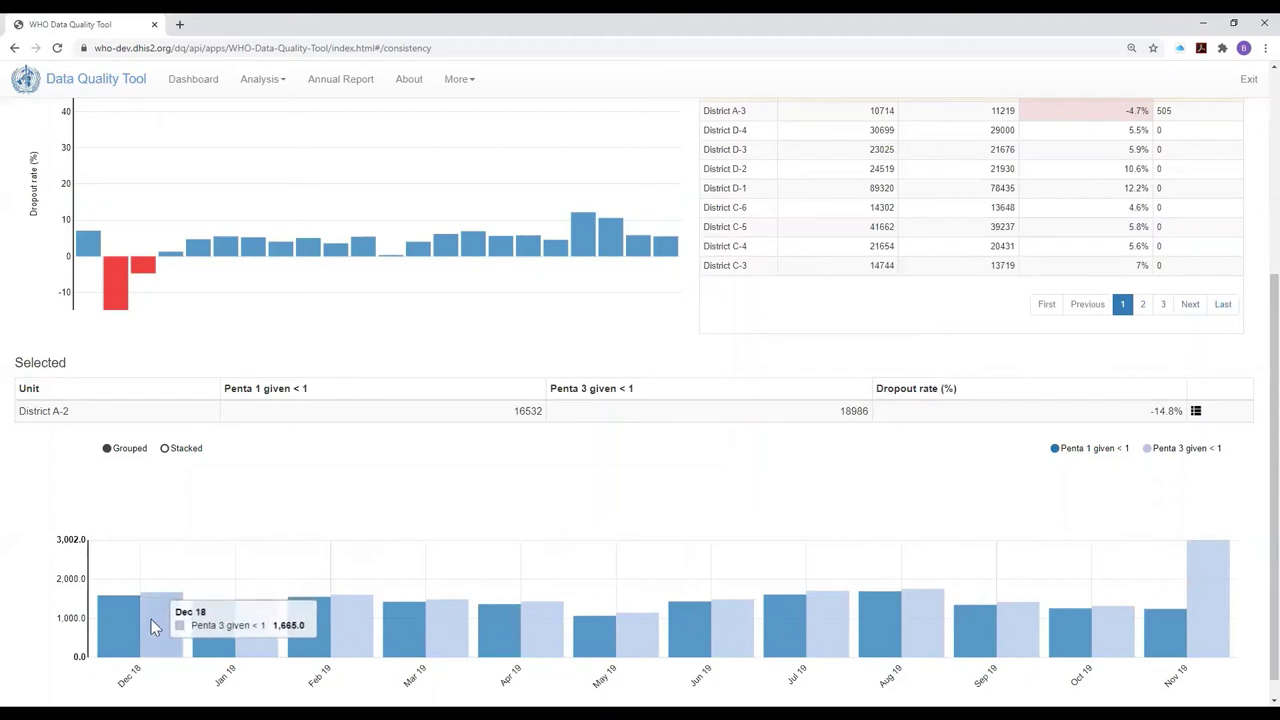
pyautogui.moveTo(221, 610)
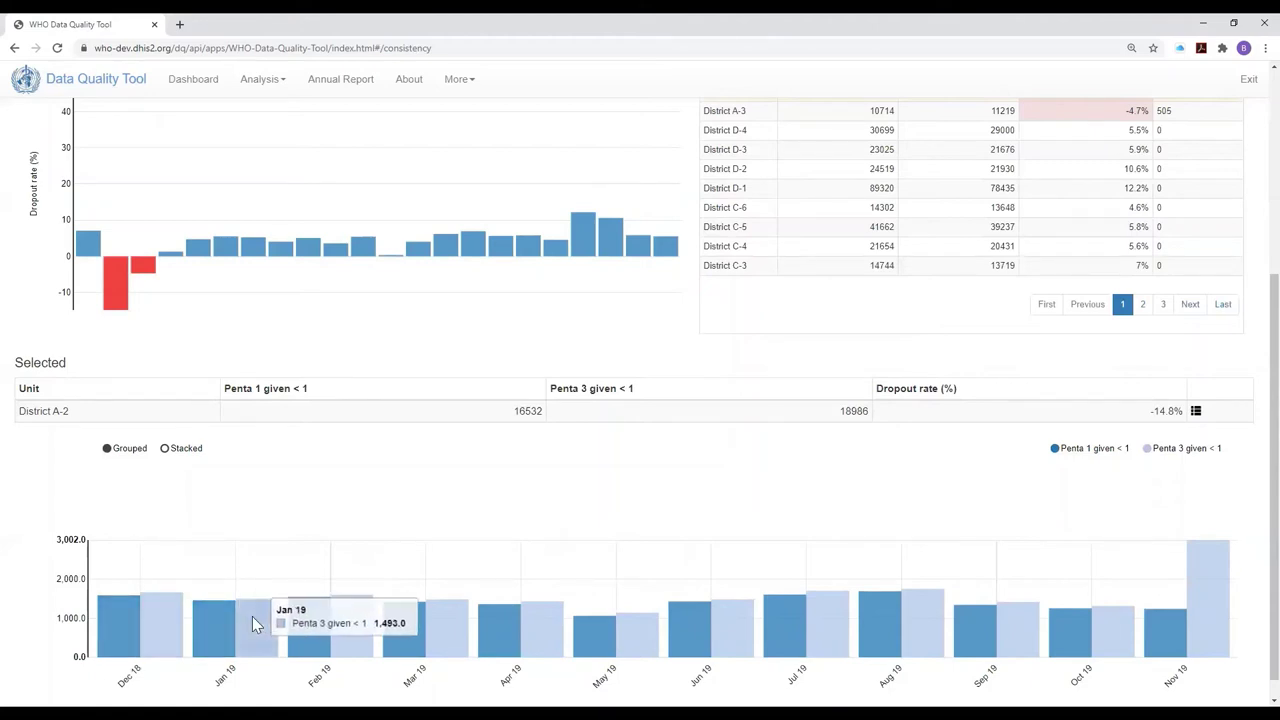
pyautogui.moveTo(296, 613)
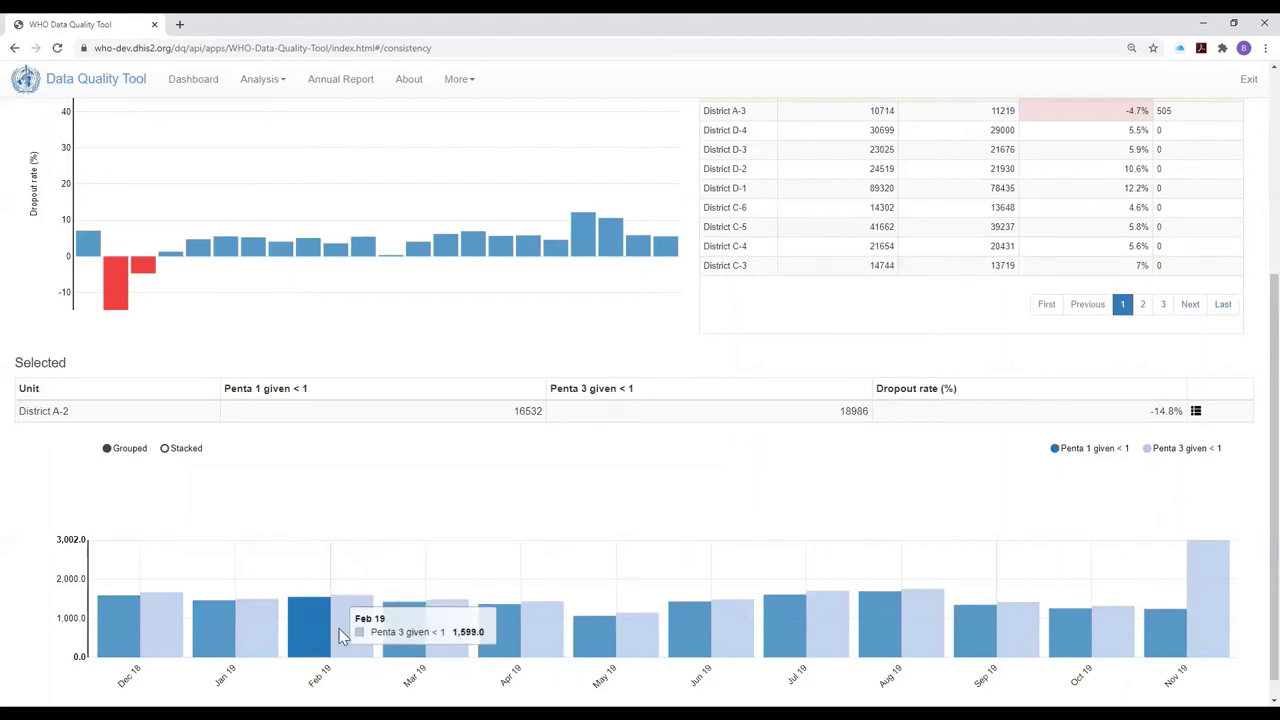
pyautogui.moveTo(348, 615)
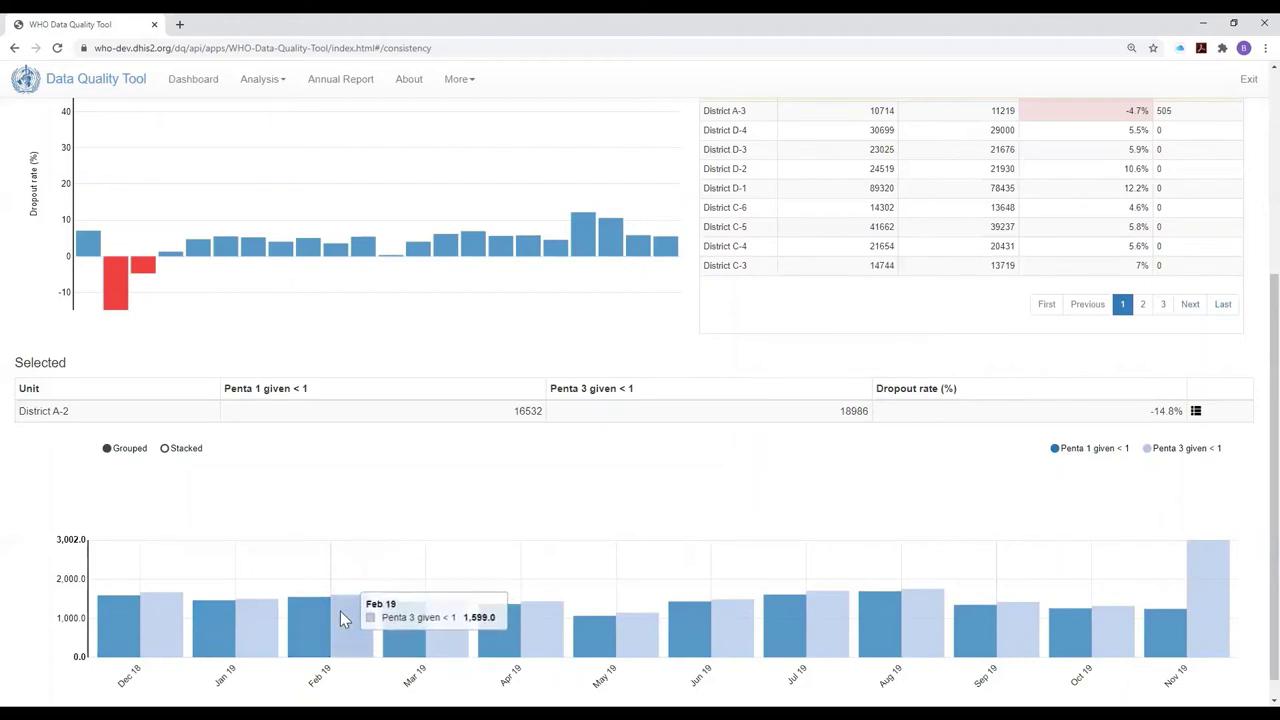
pyautogui.moveTo(430, 641)
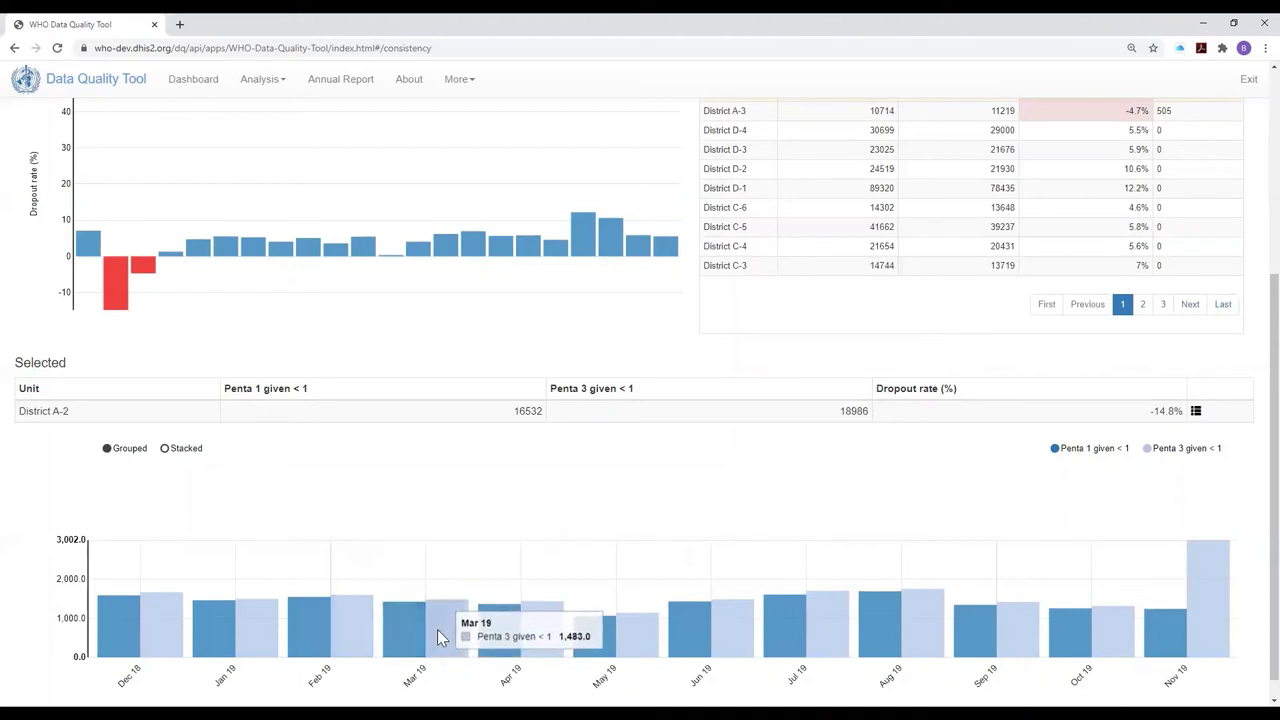
pyautogui.moveTo(493, 636)
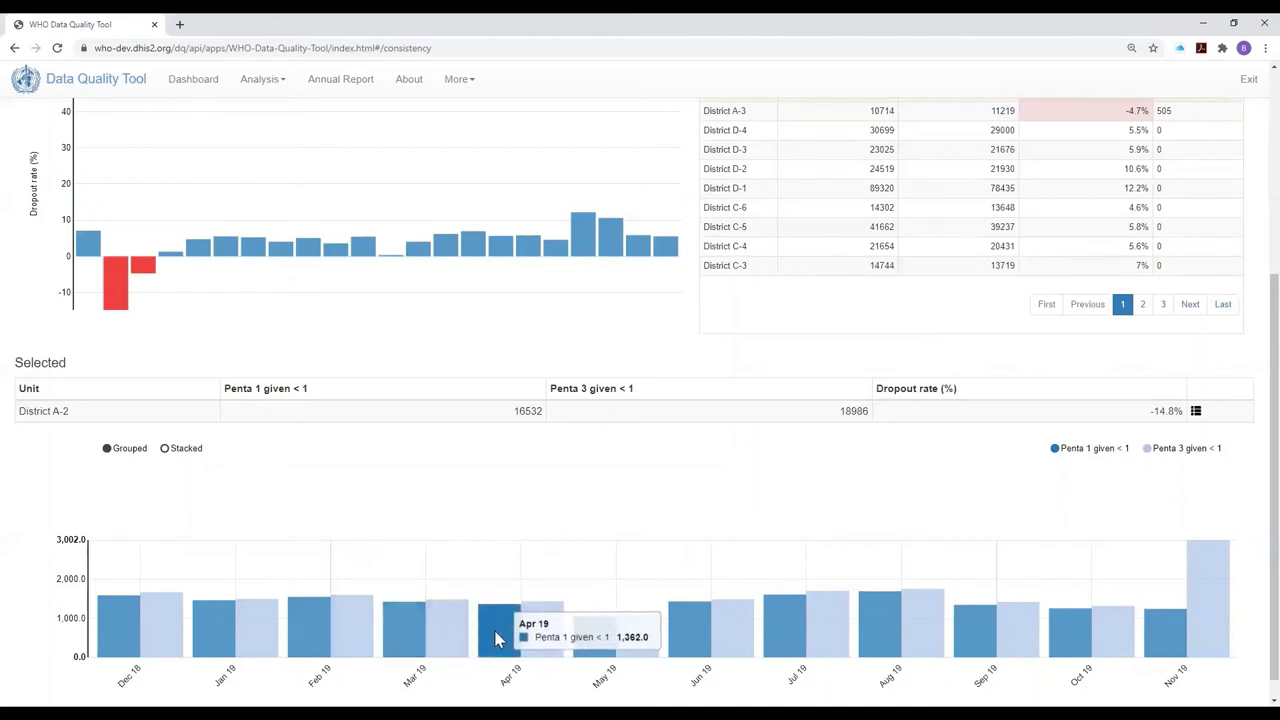
pyautogui.moveTo(588, 648)
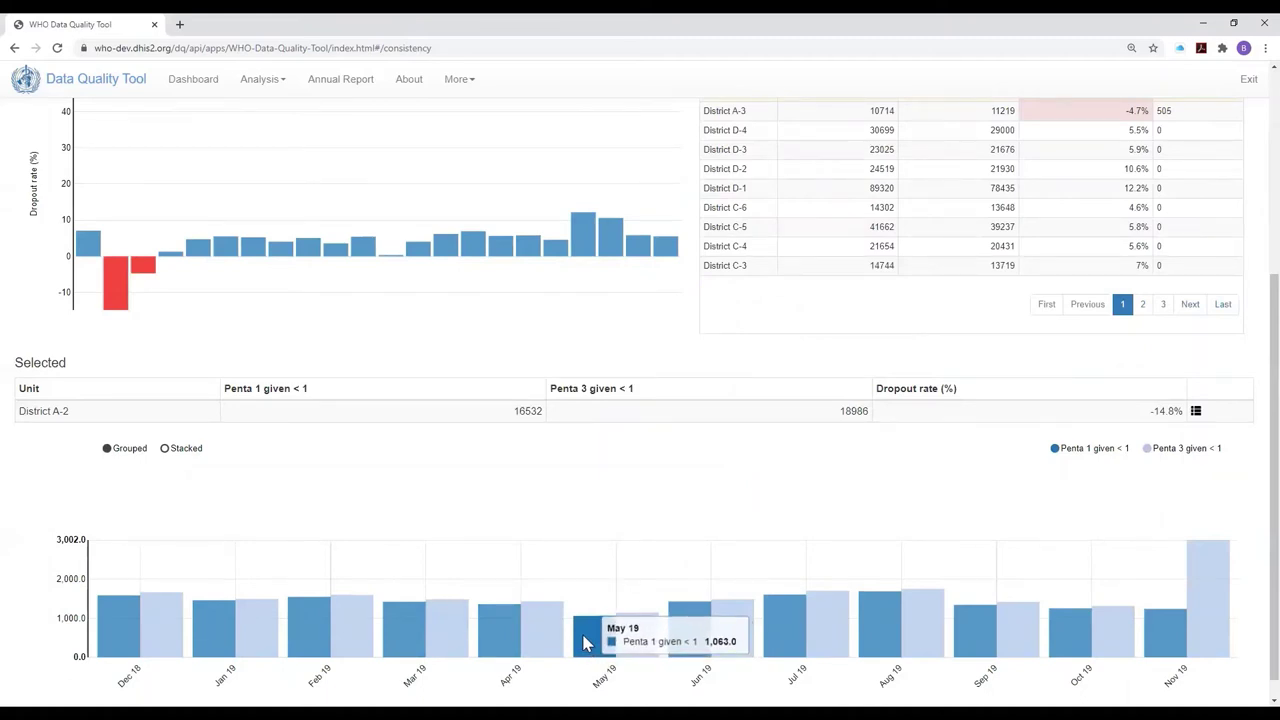
pyautogui.moveTo(633, 648)
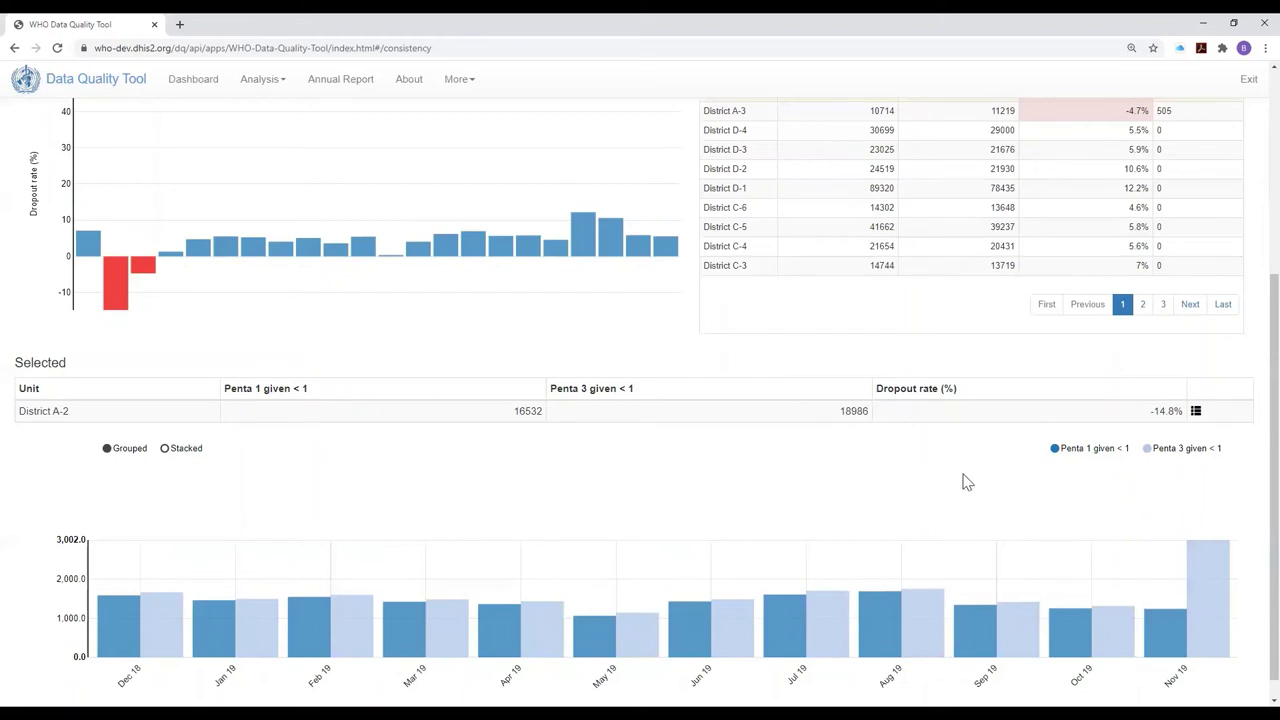
# Drill down from District A-2 to its facilities and select Facility 197 in the dropout results.
pyautogui.click(1196, 413)
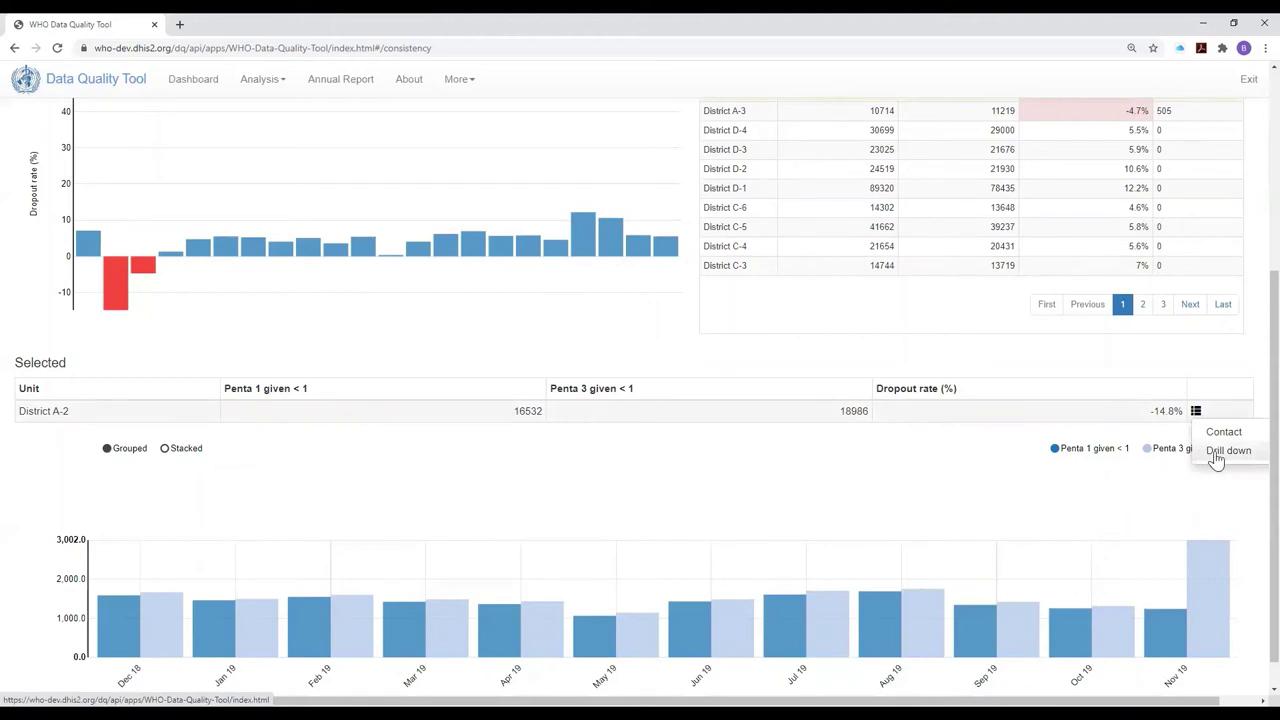
pyautogui.click(1216, 455)
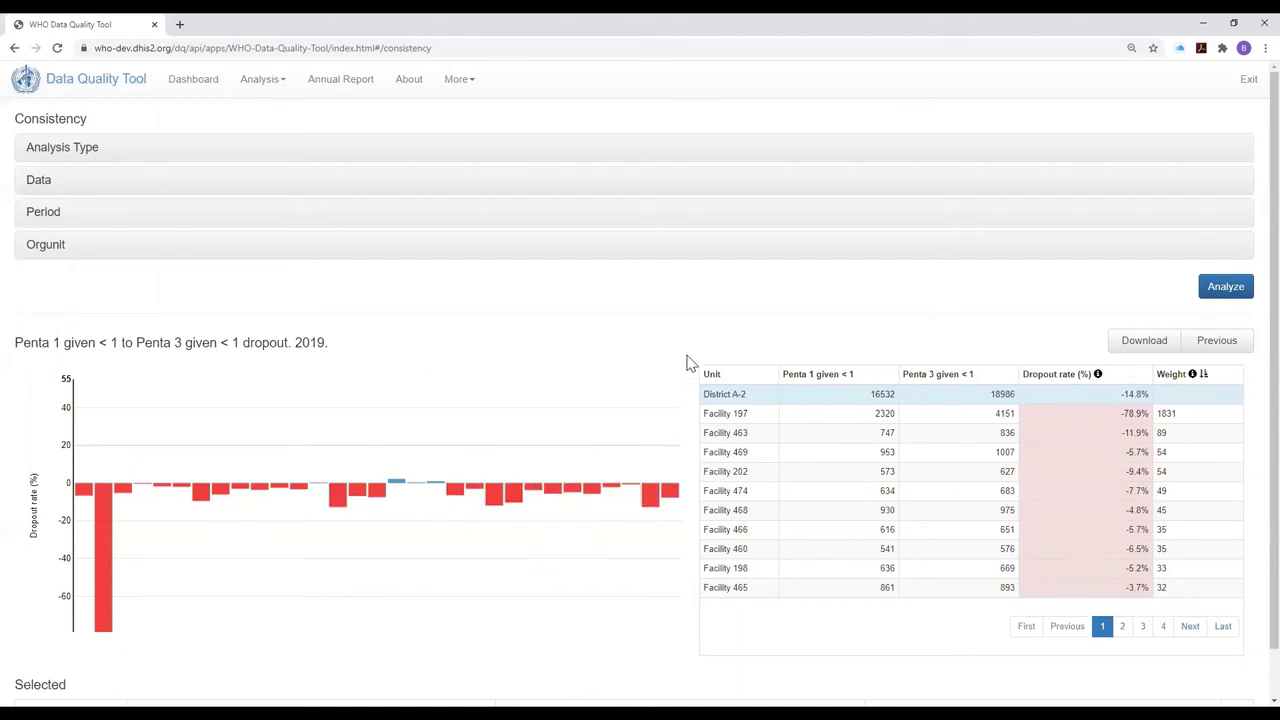
pyautogui.click(741, 418)
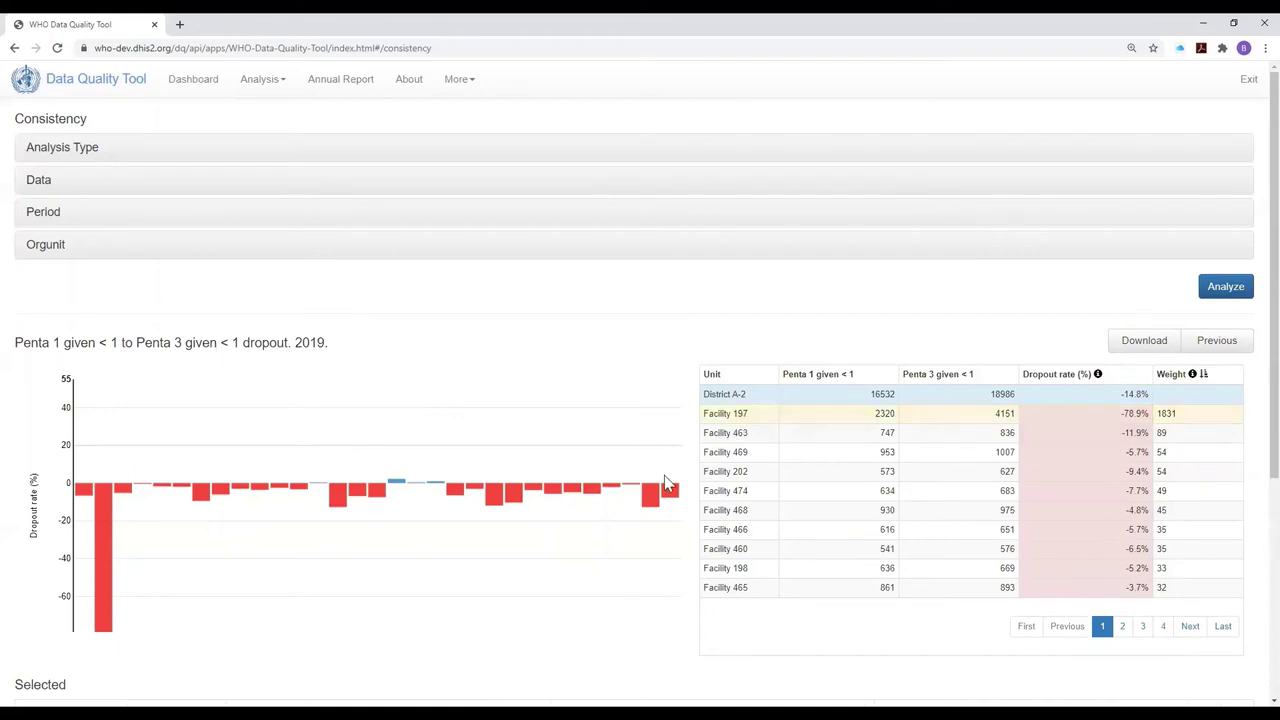
# Examine Facility 197's monthly Penta 1 and Penta 3 values, especially Nov 19, and compare them with the facility dropout results.
pyautogui.scroll(-3, 661, 486)
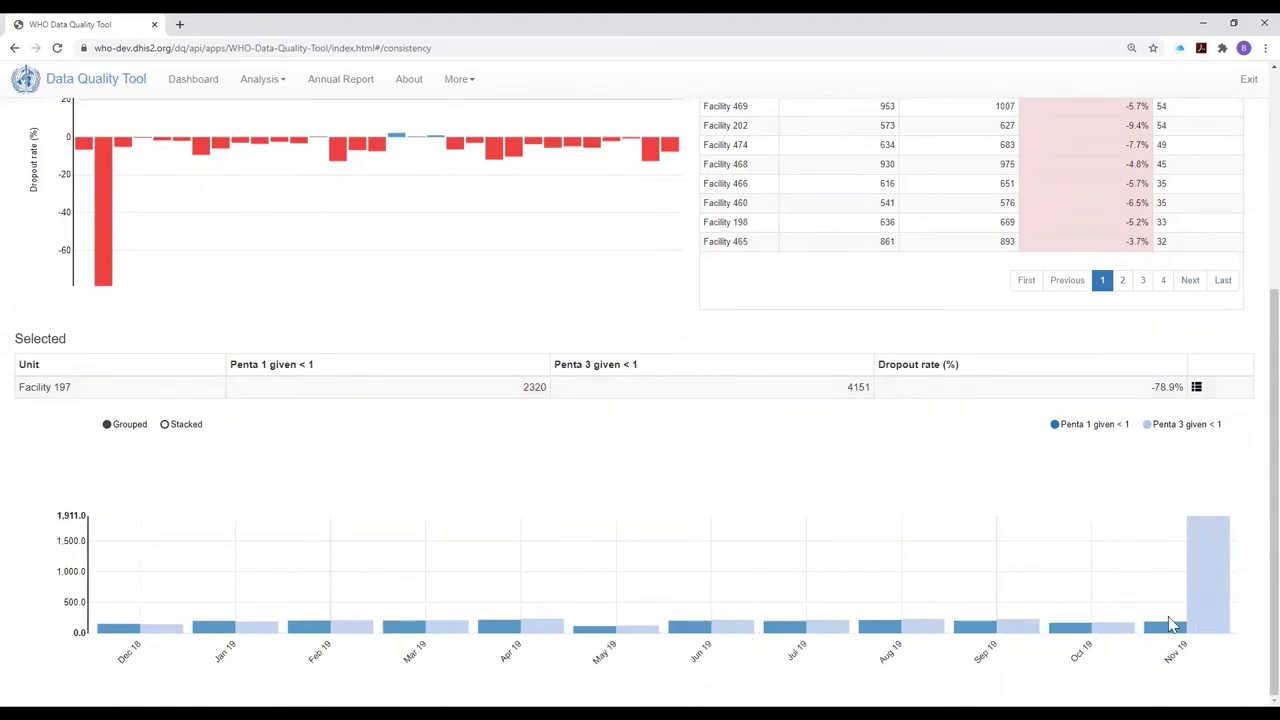
pyautogui.moveTo(1196, 579)
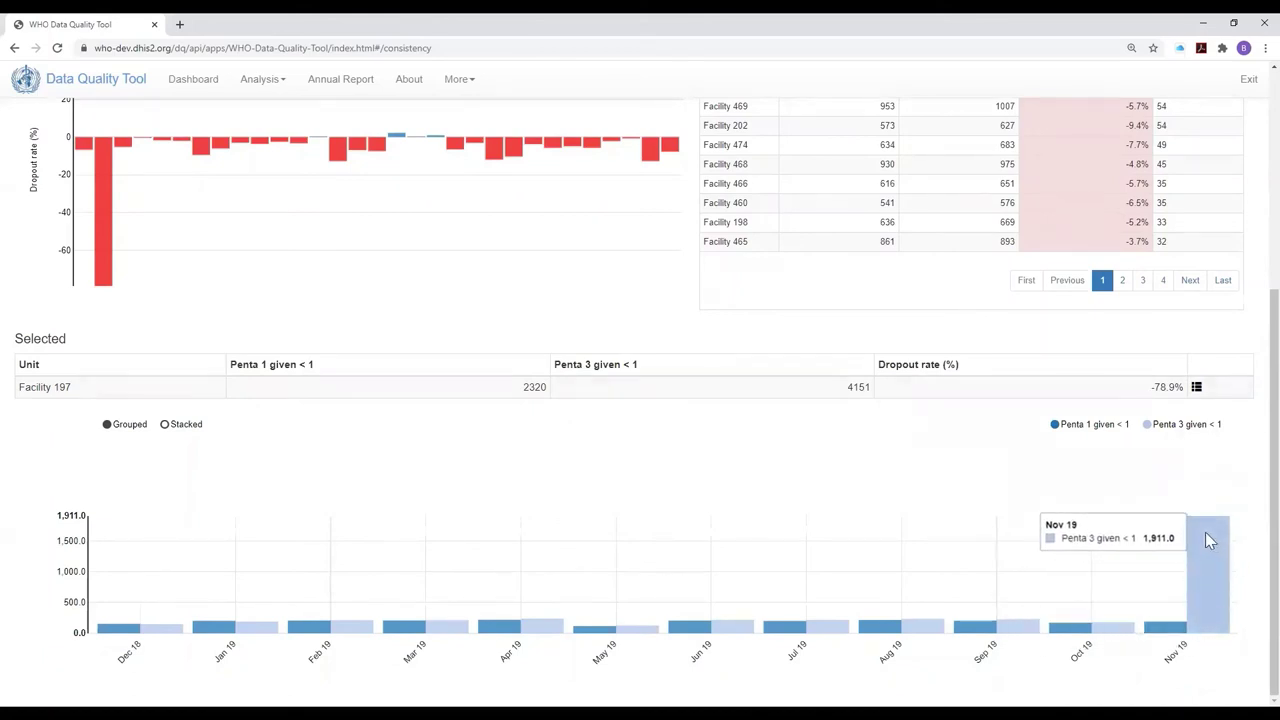
pyautogui.moveTo(1172, 632)
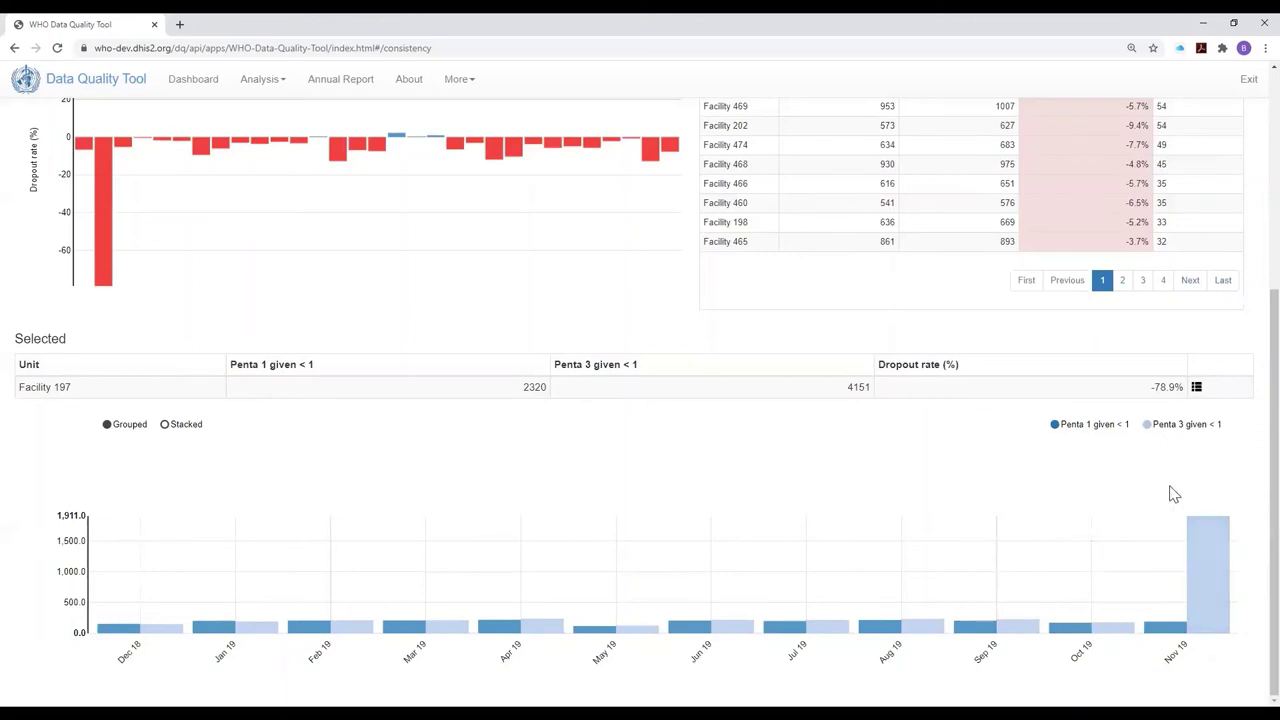
pyautogui.scroll(2, 942, 205)
pyautogui.scroll(3, 942, 205)
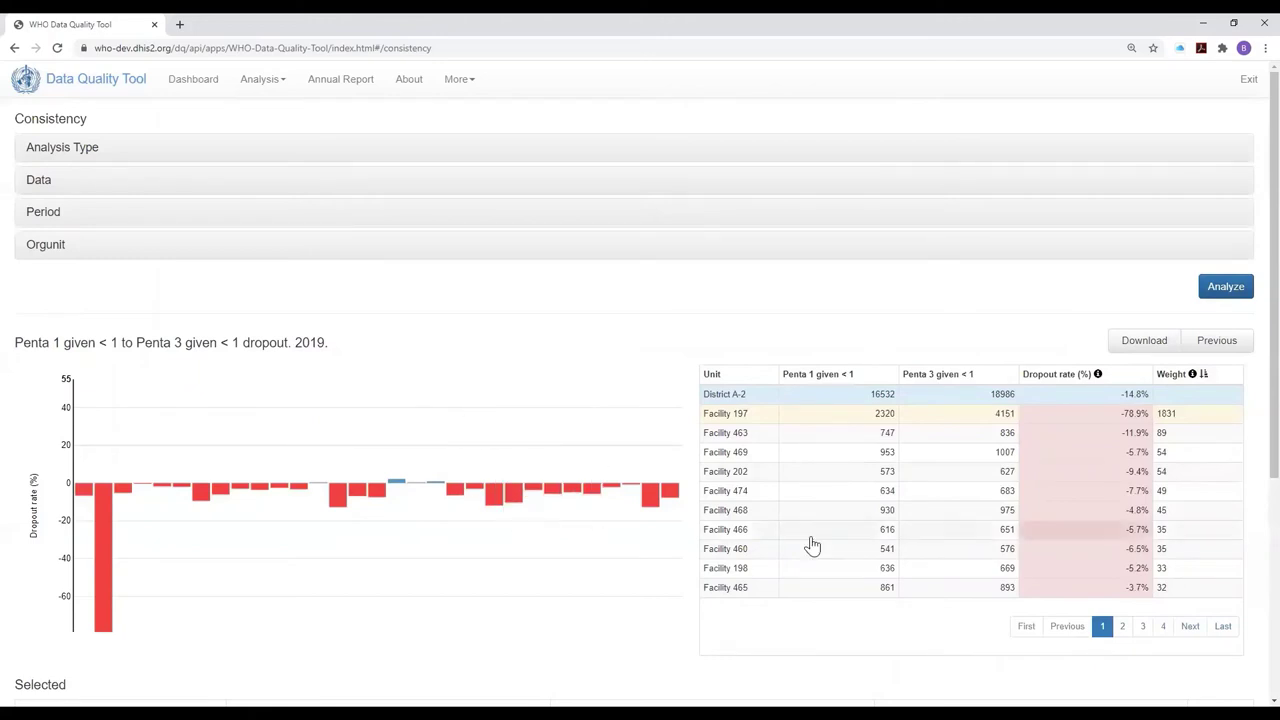
pyautogui.scroll(-2, 835, 541)
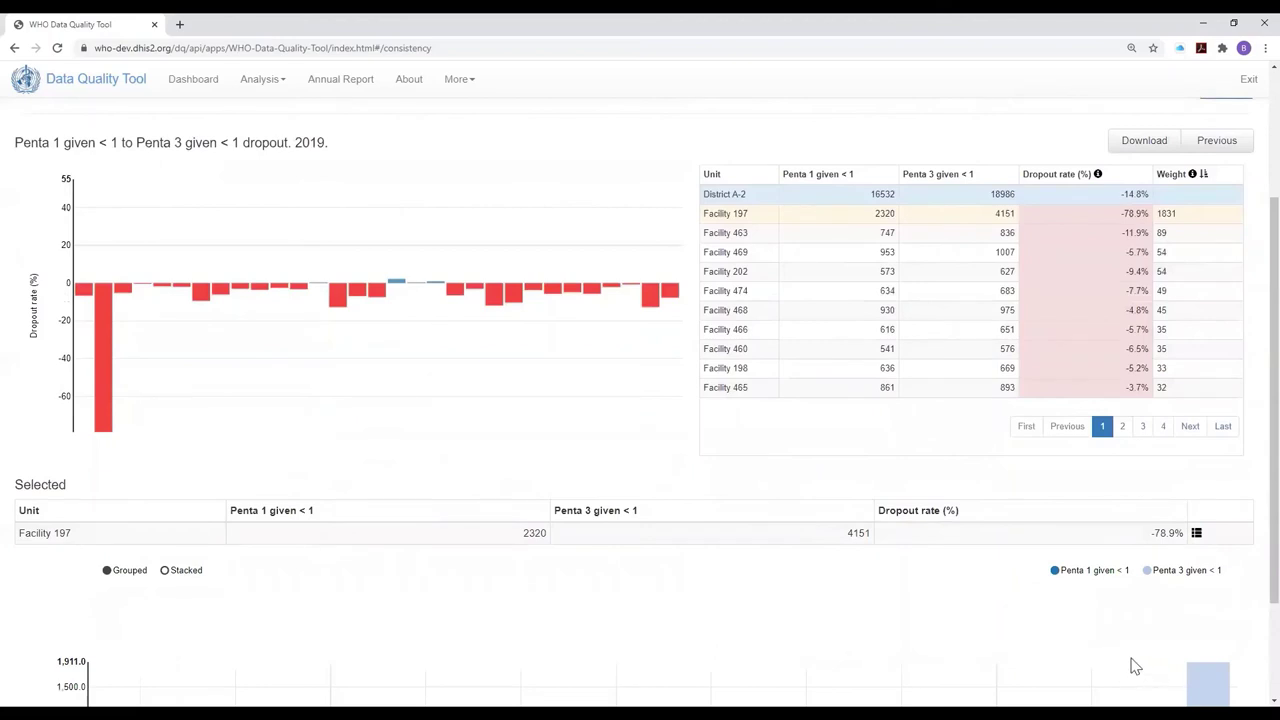
pyautogui.scroll(-1, 1176, 684)
pyautogui.moveTo(1212, 640)
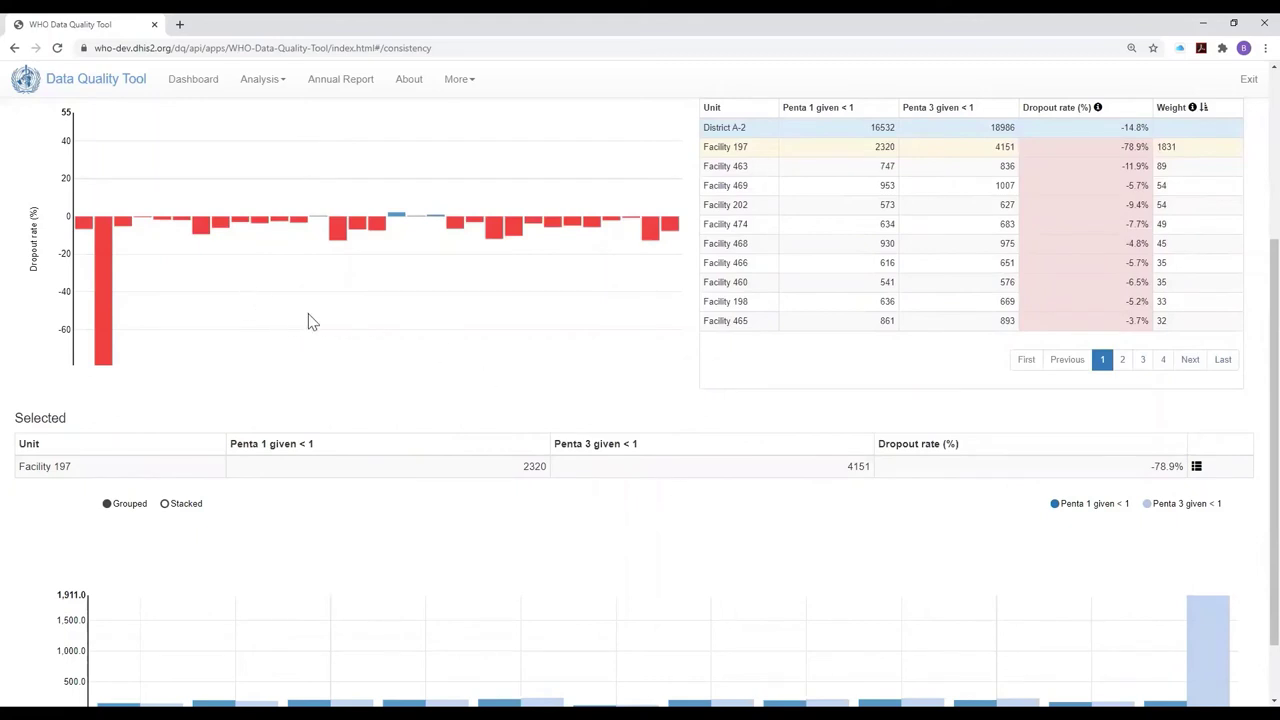
pyautogui.scroll(-1, 297, 401)
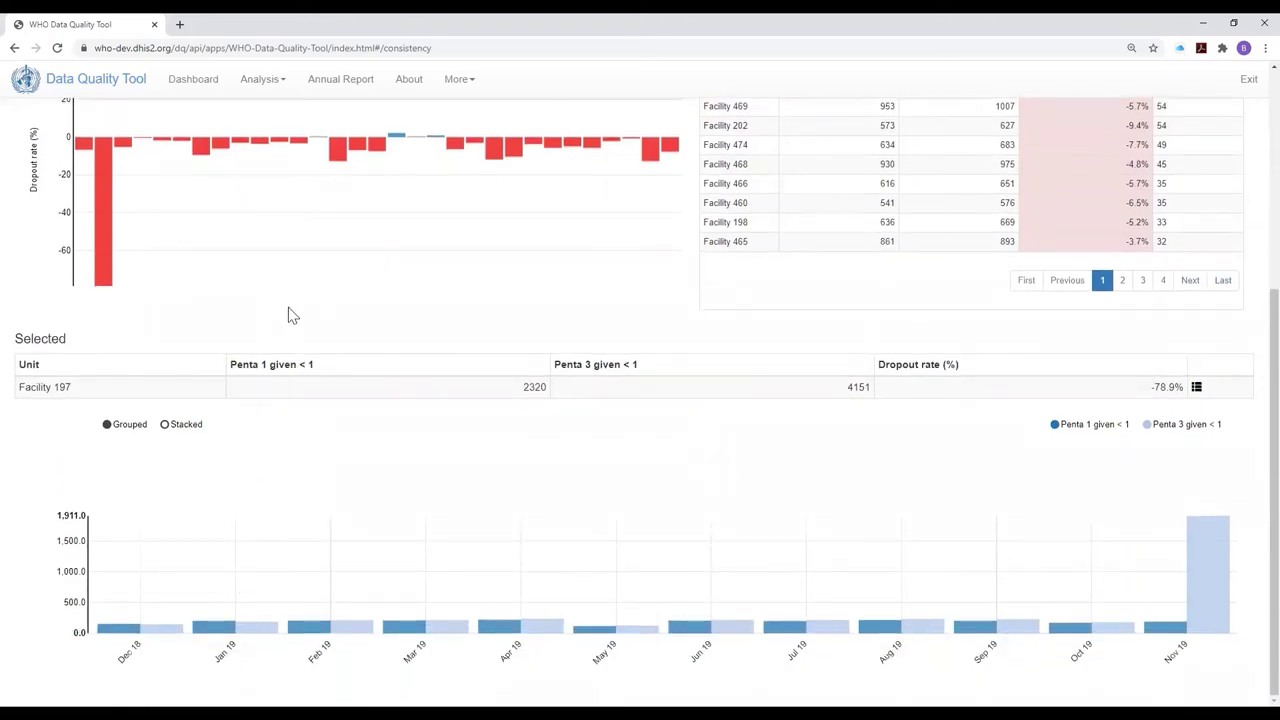
pyautogui.scroll(3, 340, 284)
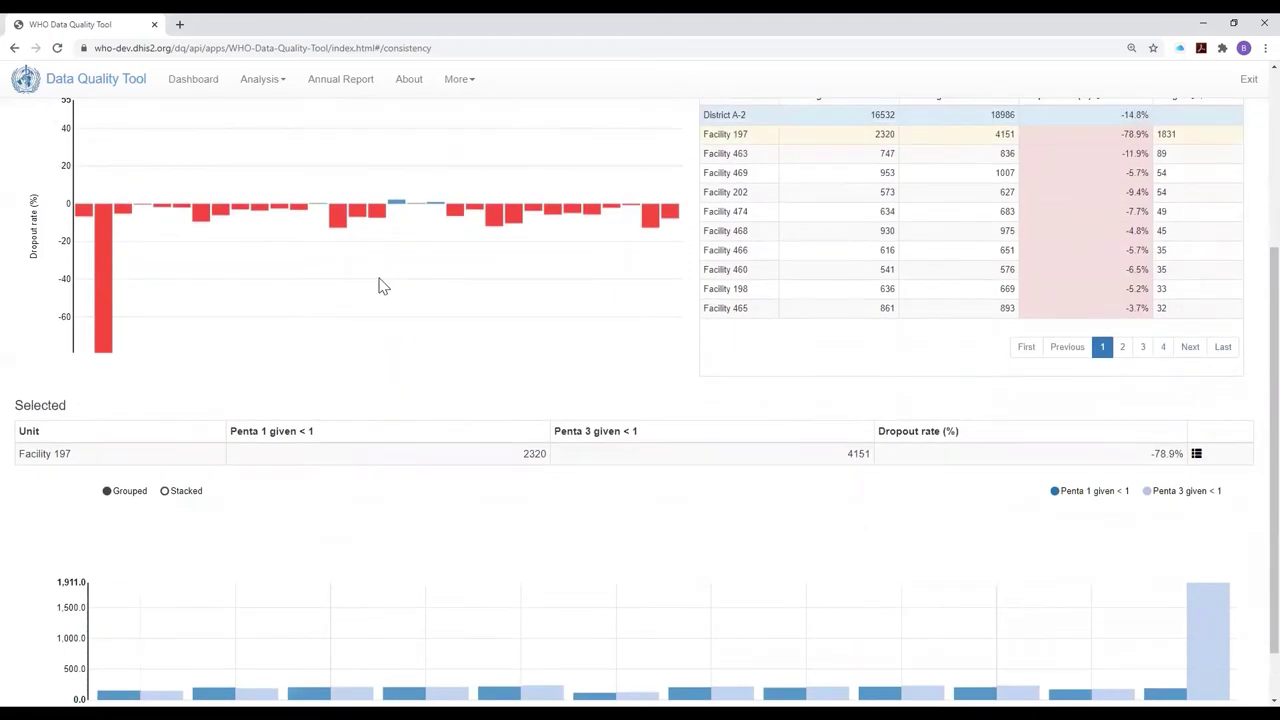
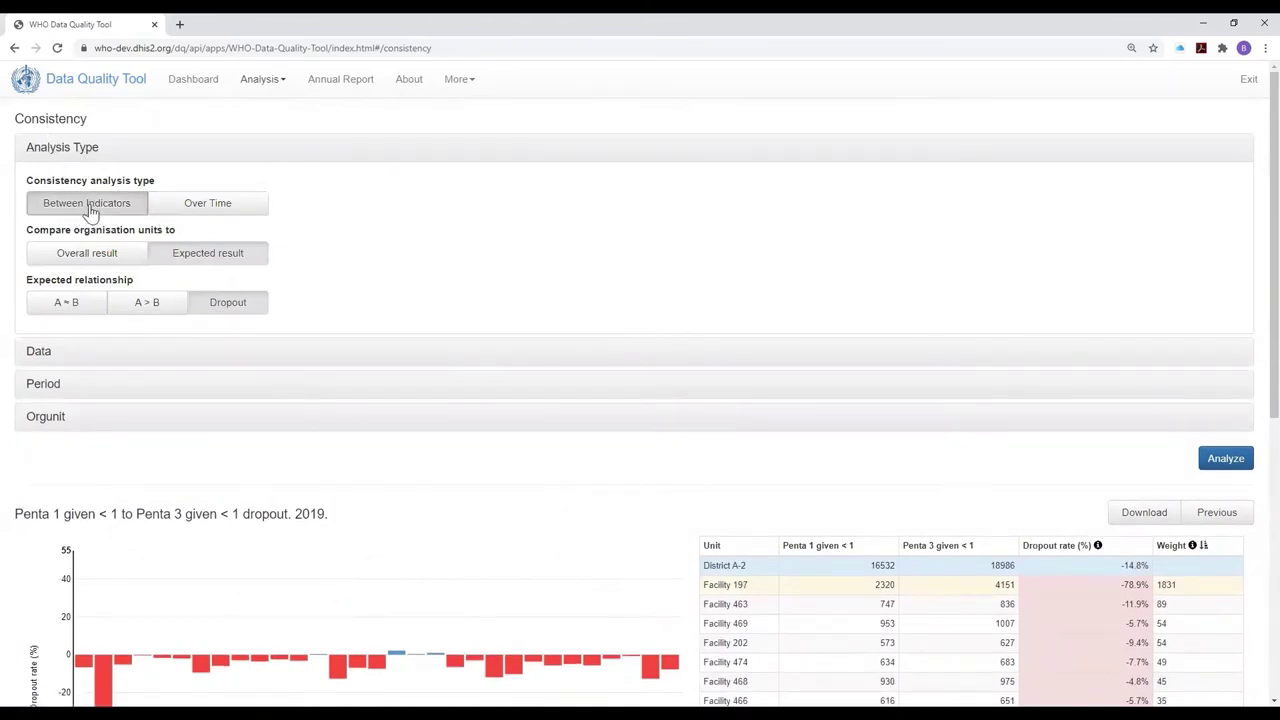
# Set the expected relationship to A ≈ B and choose Penta 3 given < 1 as the first data element.
pyautogui.click(64, 309)
pyautogui.click(41, 410)
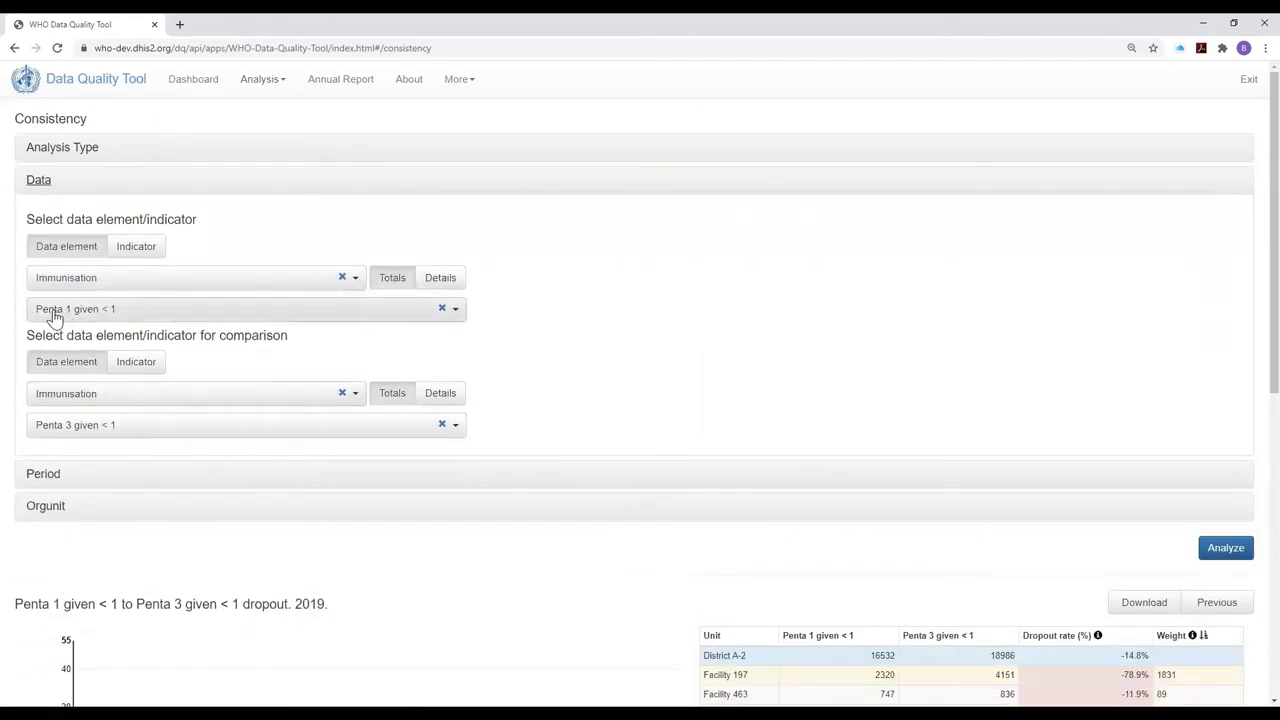
pyautogui.click(55, 316)
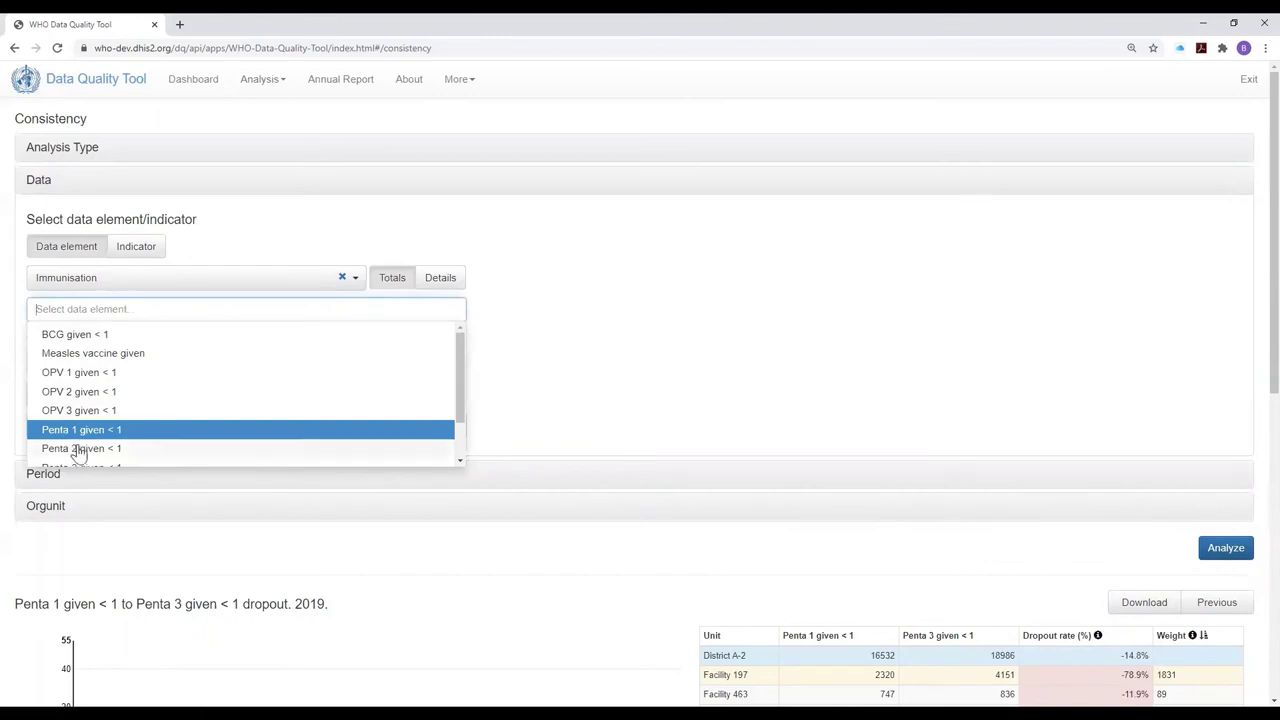
pyautogui.scroll(-1, 80, 449)
pyautogui.click(80, 420)
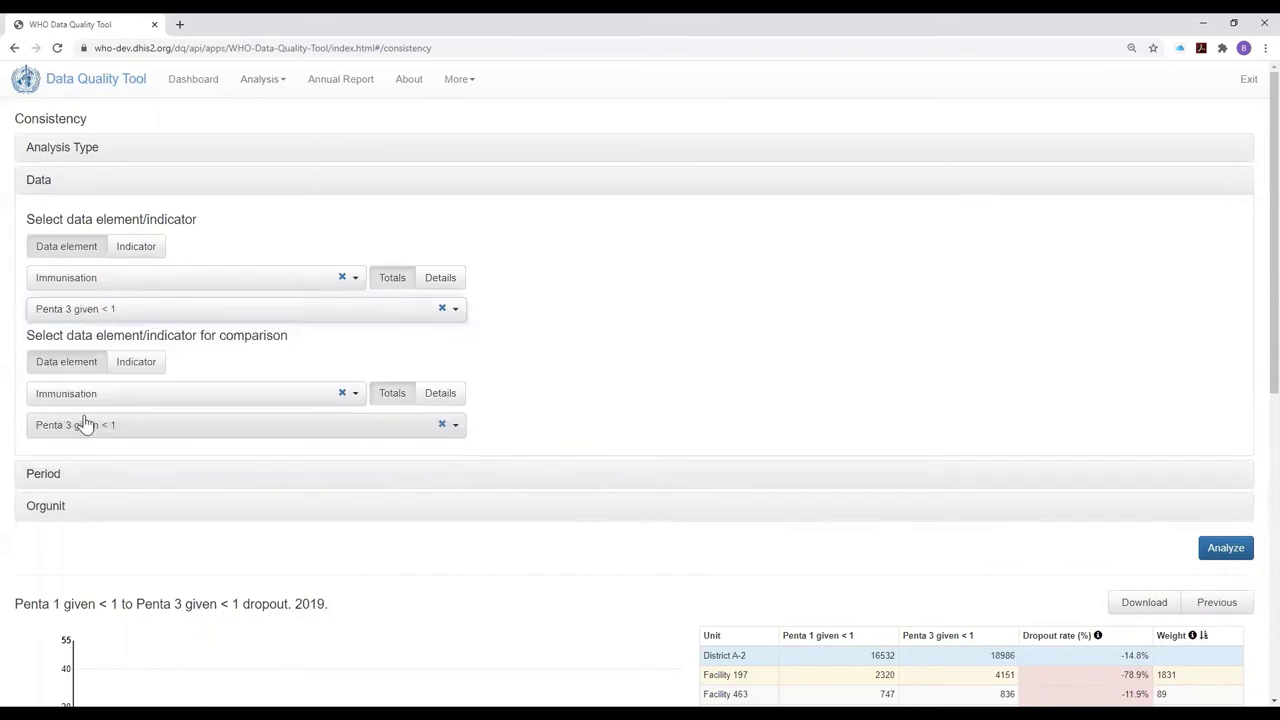
# Choose OPV 3 given < 1 as the Immunisation data element for comparison.
pyautogui.click(69, 428)
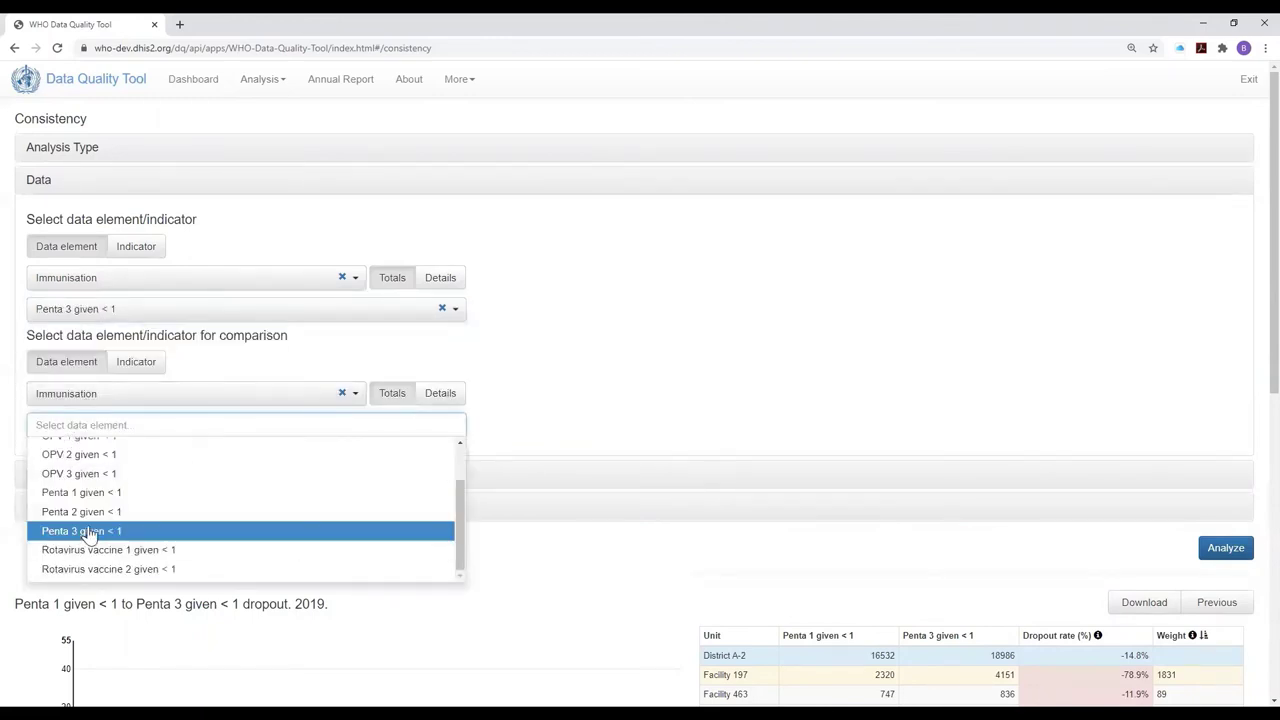
pyautogui.scroll(1, 88, 532)
pyautogui.click(70, 528)
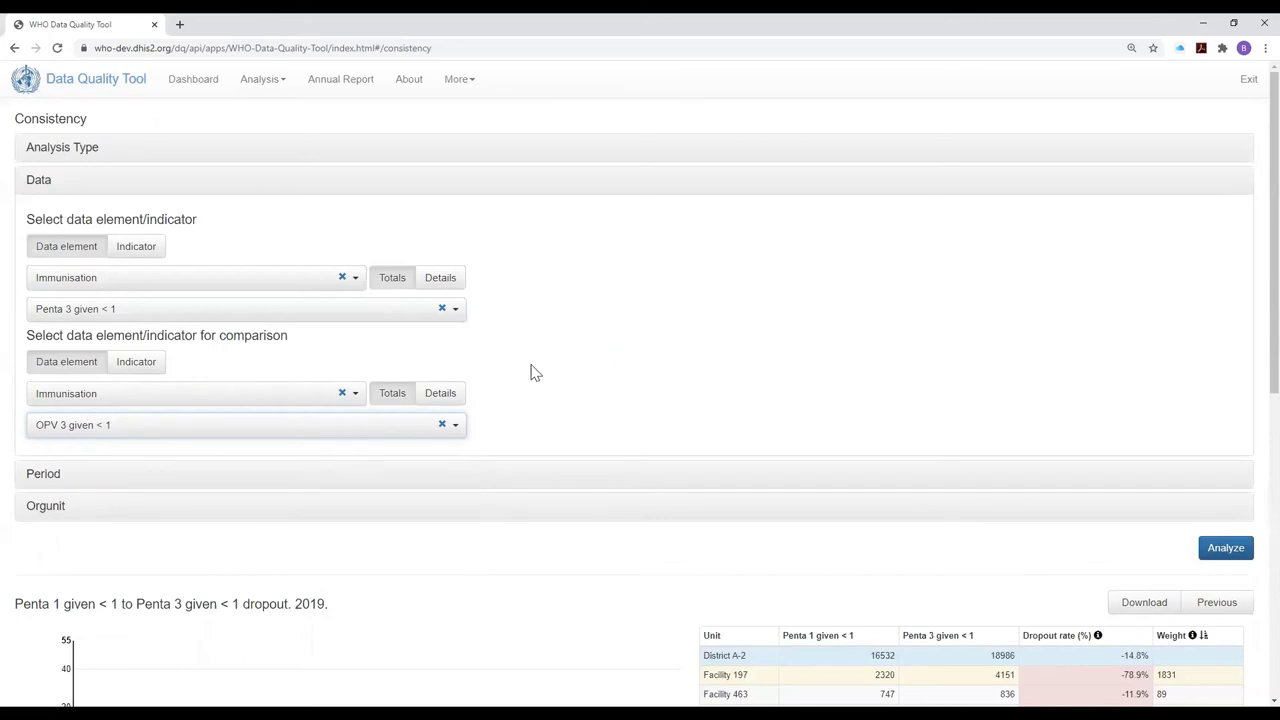
# Check the 2019 period and national District disaggregation, run the consistency analysis, and inspect the district points in the scatter chart.
pyautogui.click(45, 478)
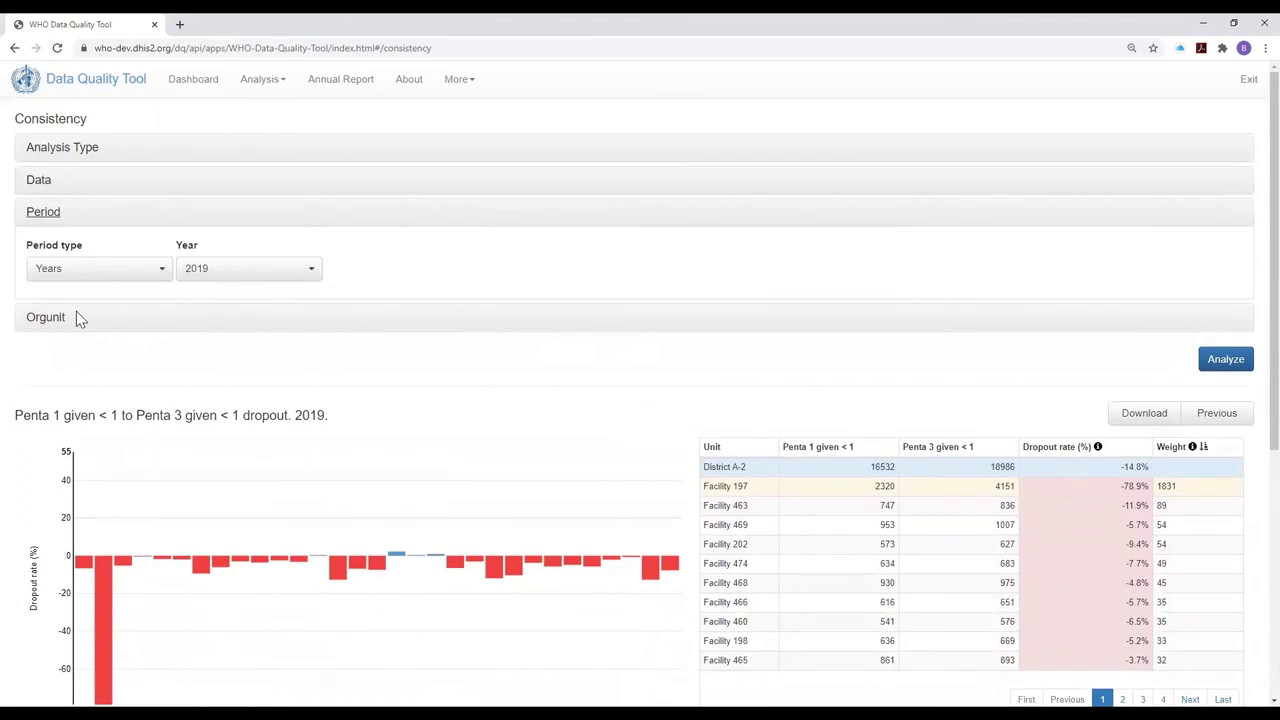
pyautogui.click(58, 321)
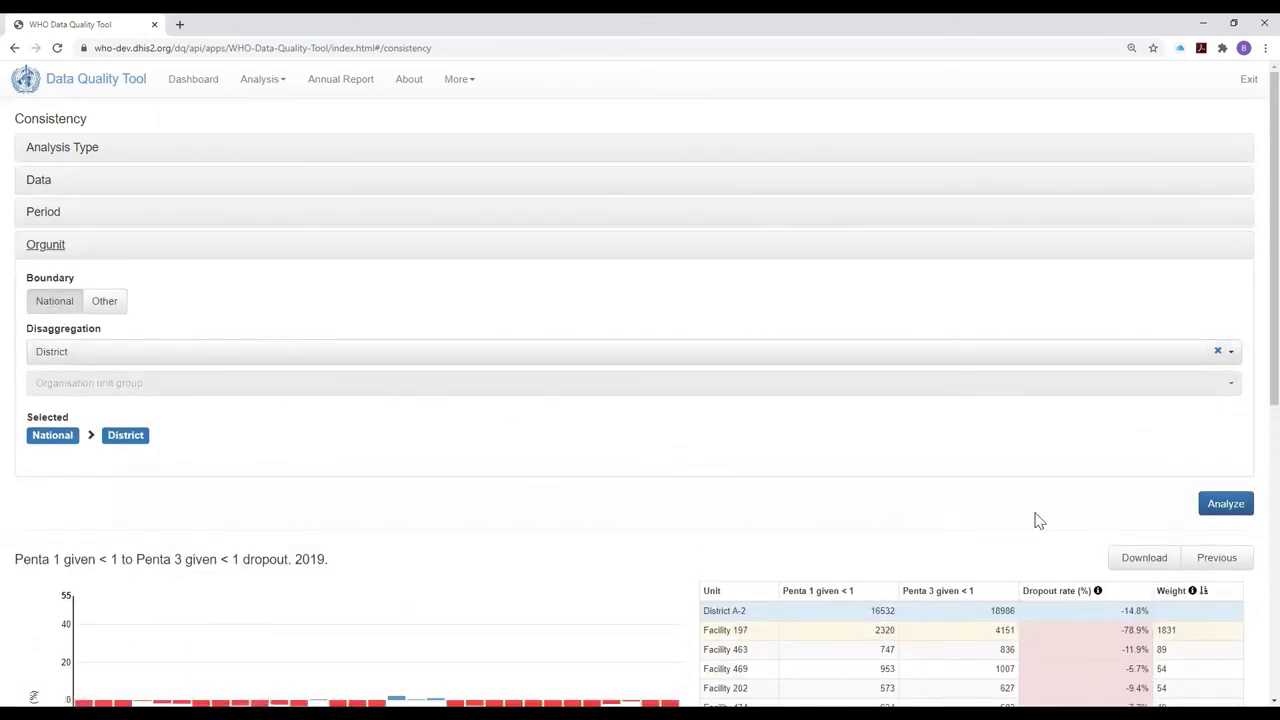
pyautogui.click(1218, 510)
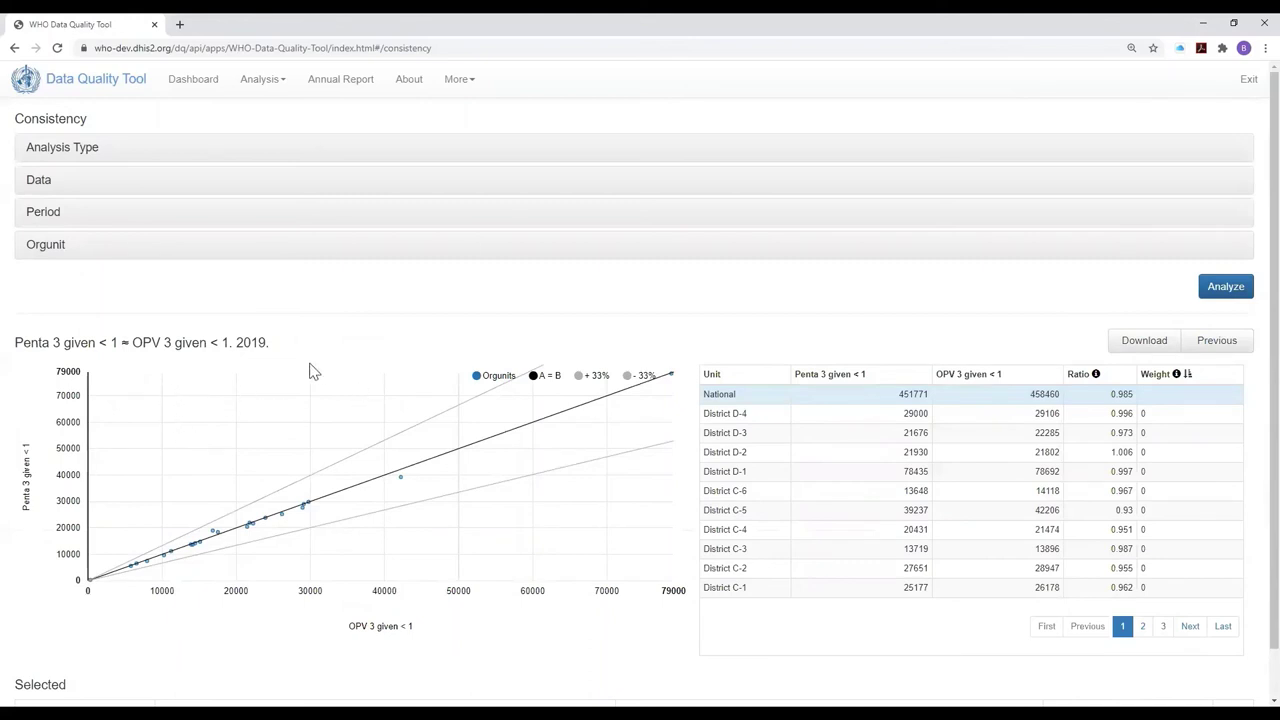
pyautogui.moveTo(455, 462)
pyautogui.moveTo(670, 380)
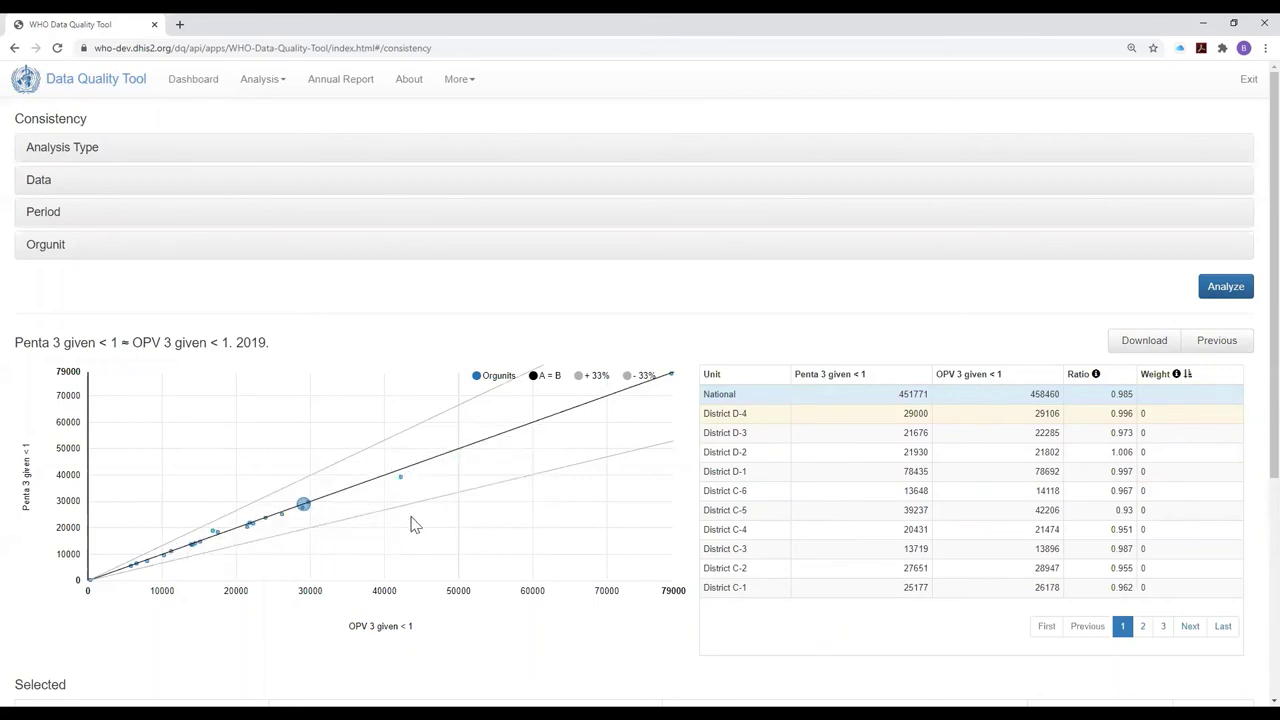
pyautogui.moveTo(413, 473)
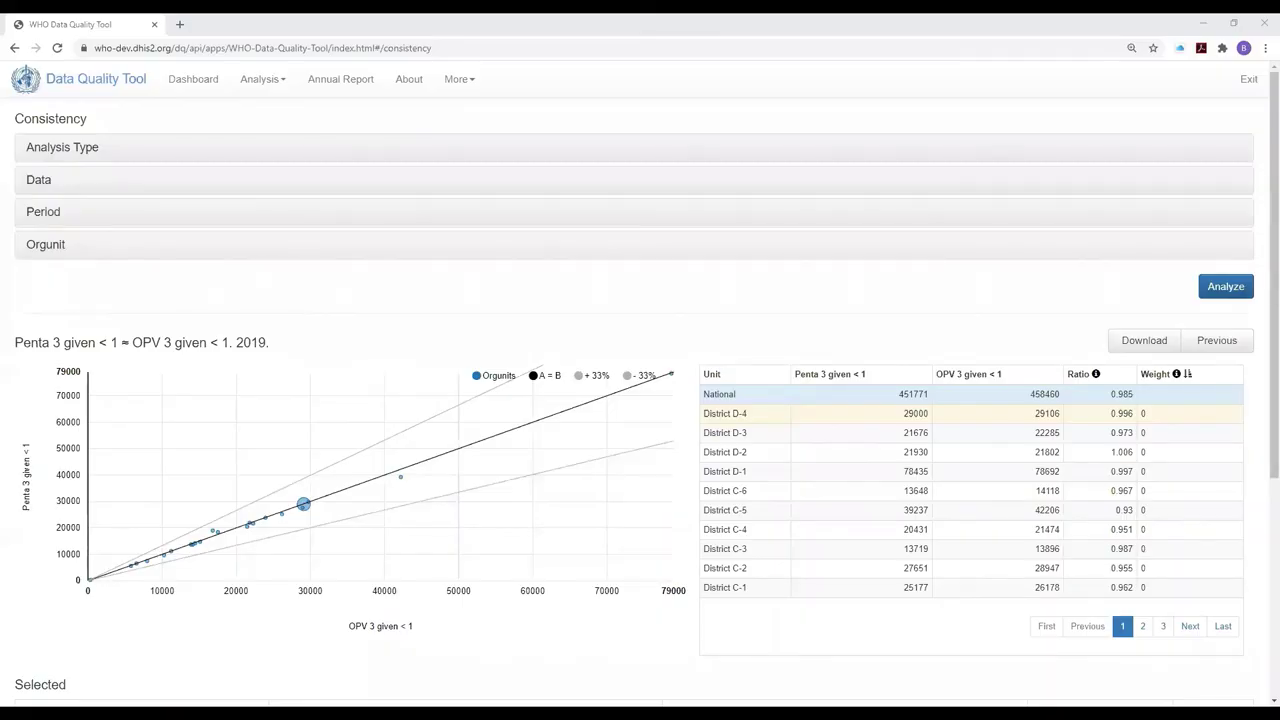
# Open the Outliers and Missing Data analysis and add ANC 1 visits from the ANC data element group.
pyautogui.click(253, 88)
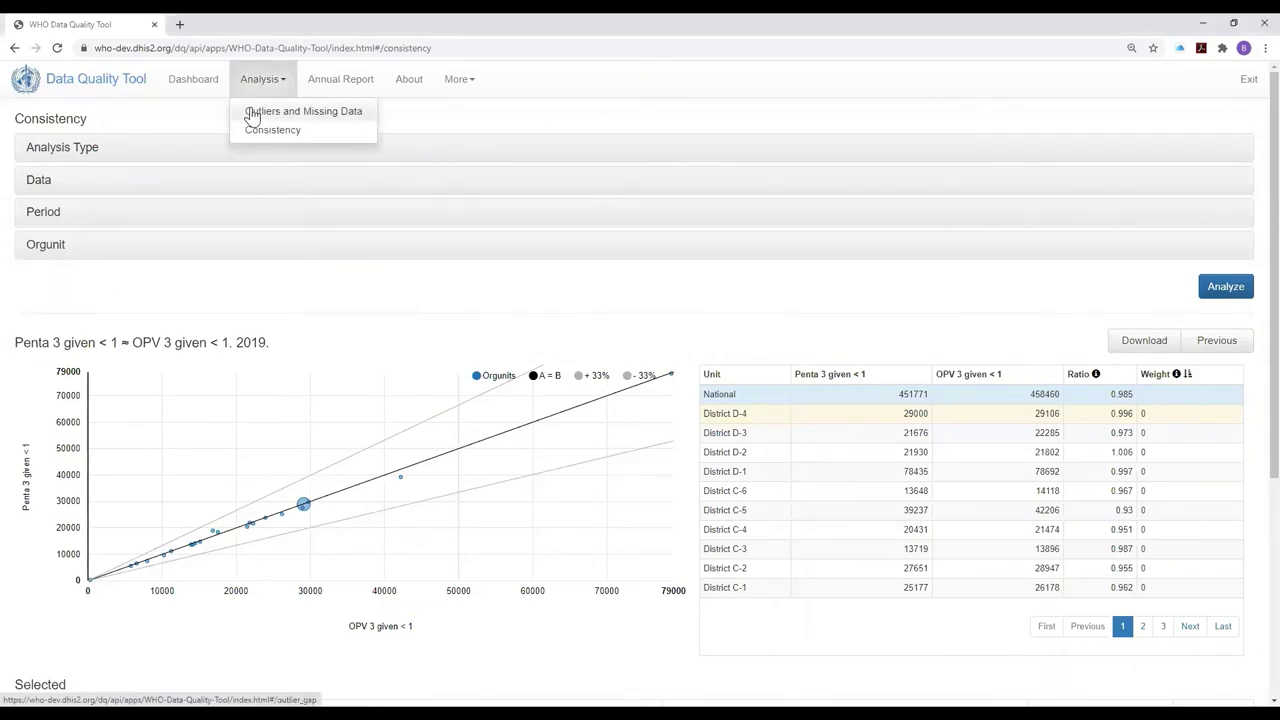
pyautogui.click(252, 113)
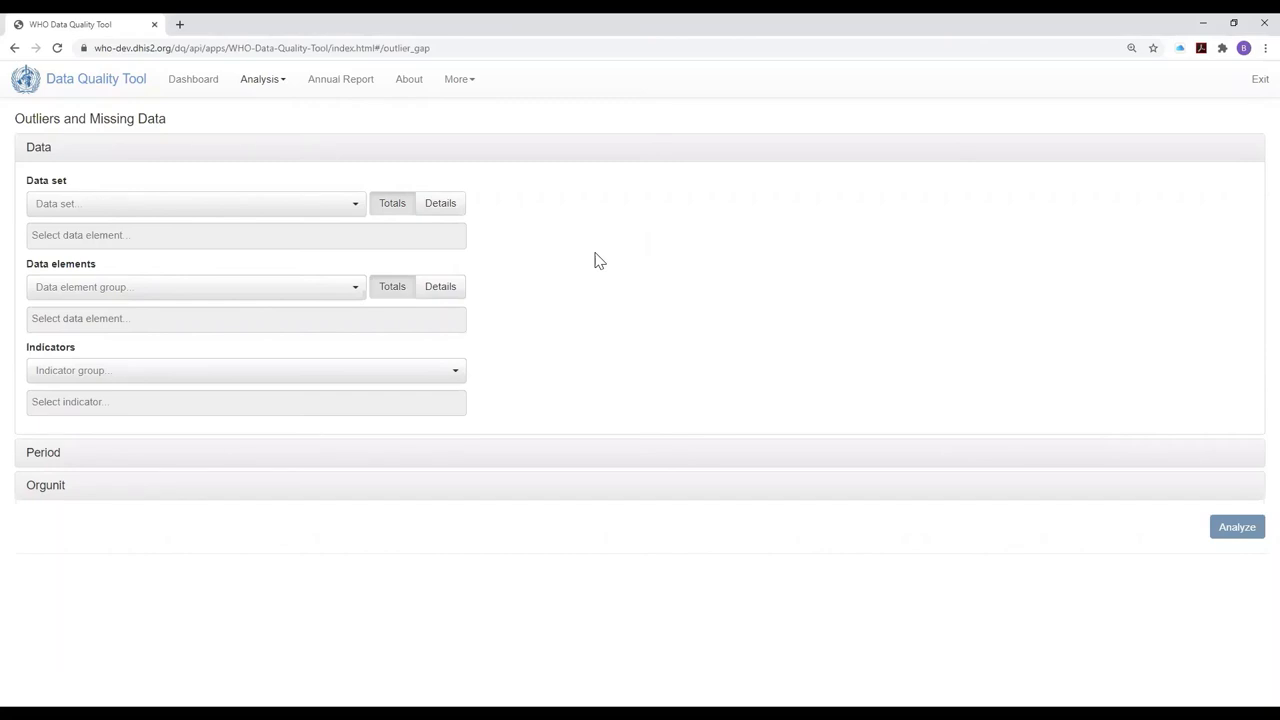
pyautogui.click(66, 292)
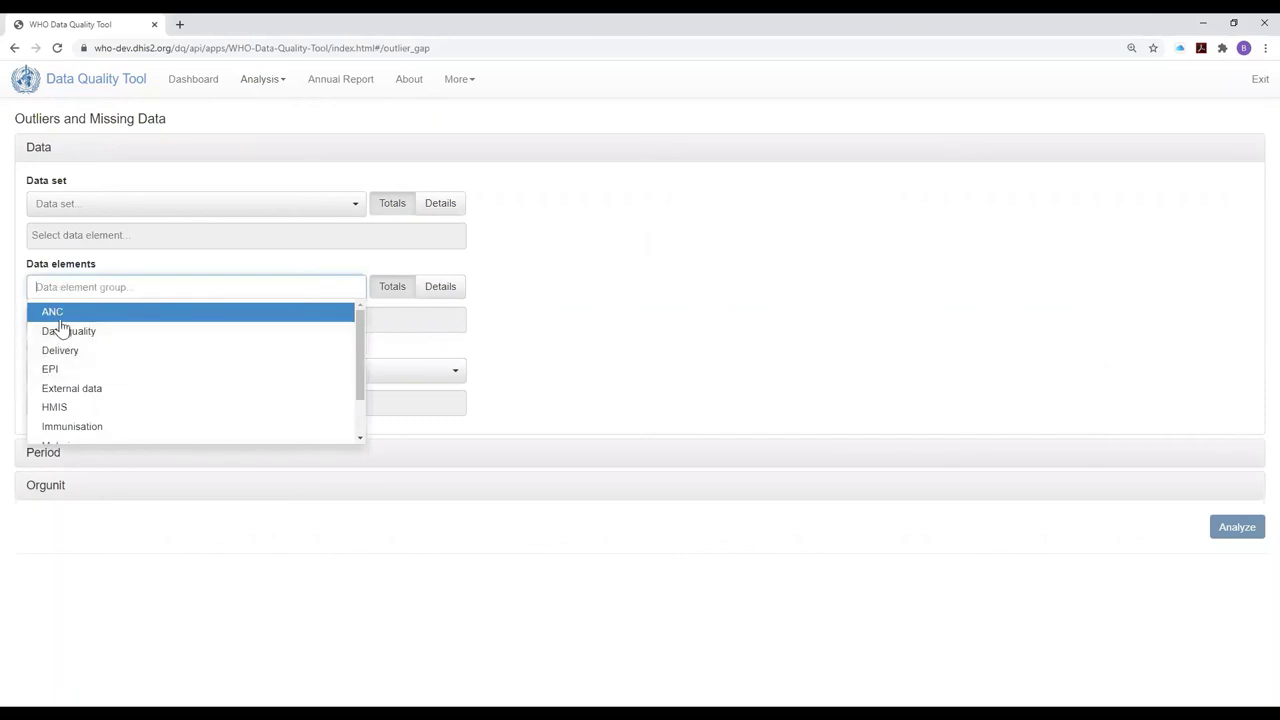
pyautogui.click(57, 317)
pyautogui.click(46, 322)
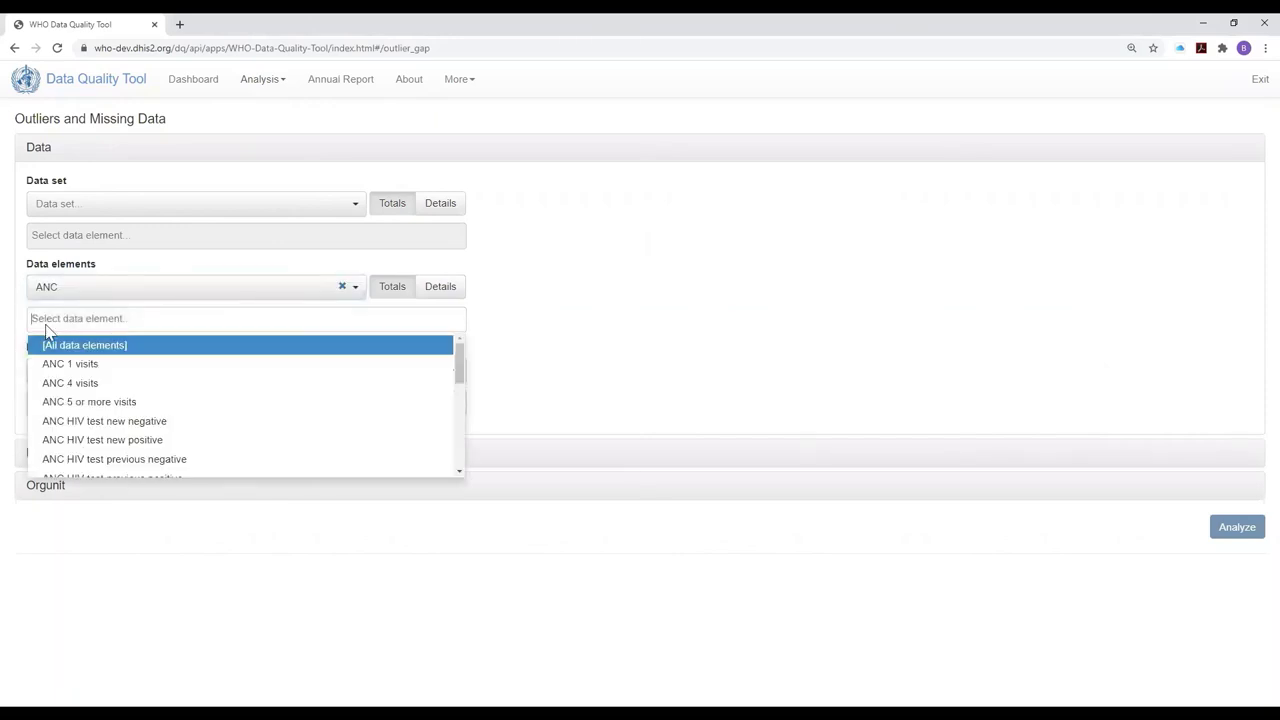
pyautogui.click(62, 367)
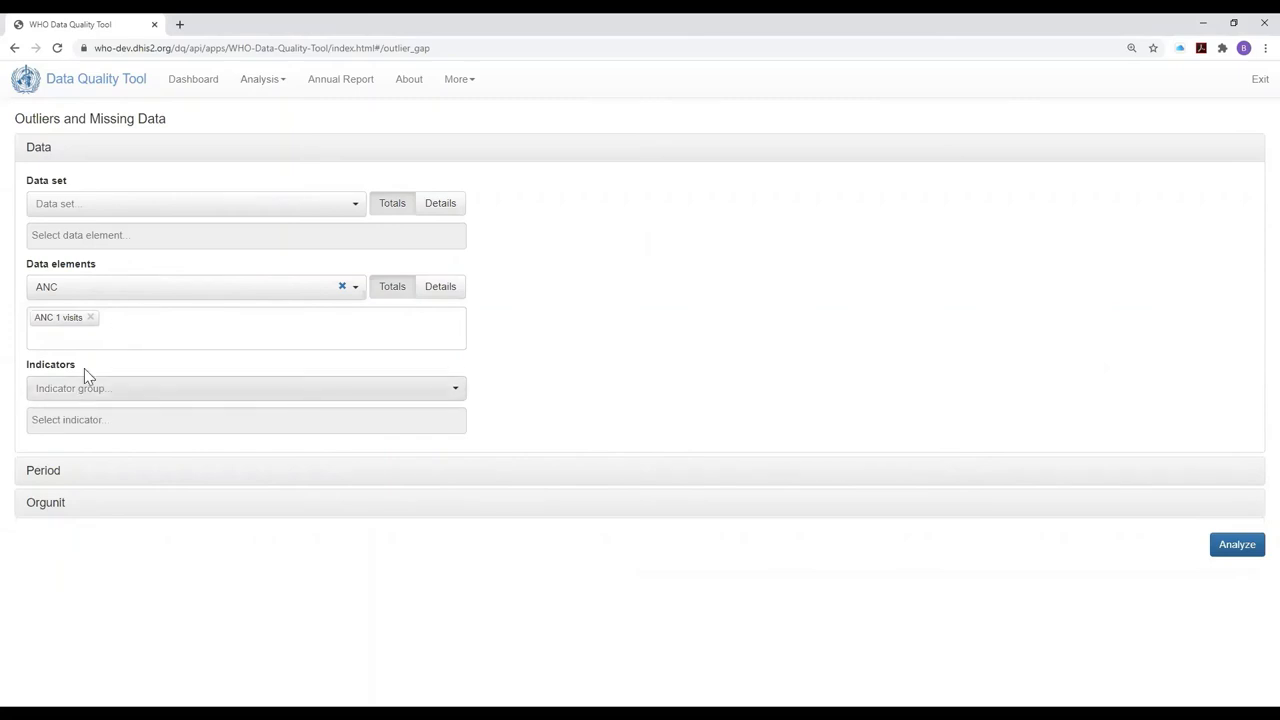
# Add ANC 5 or more visits and ANC no SP to the selected data elements.
pyautogui.click(134, 334)
pyautogui.click(91, 405)
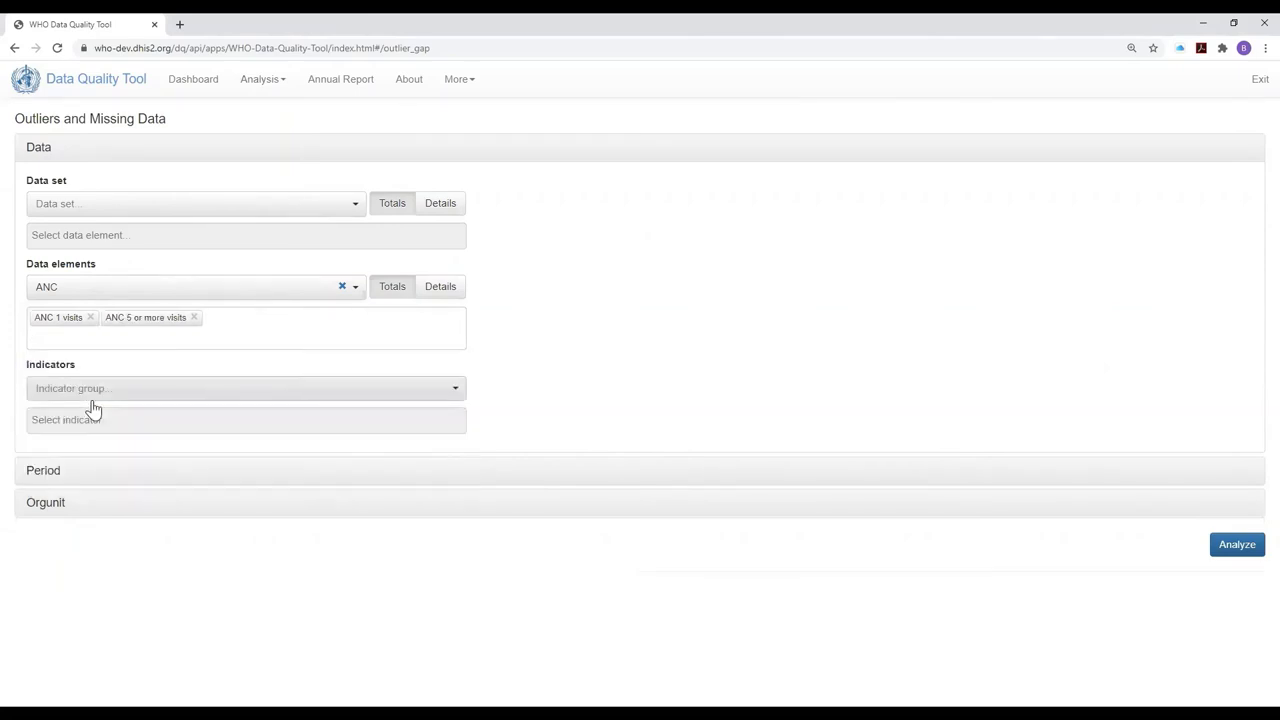
pyautogui.click(245, 337)
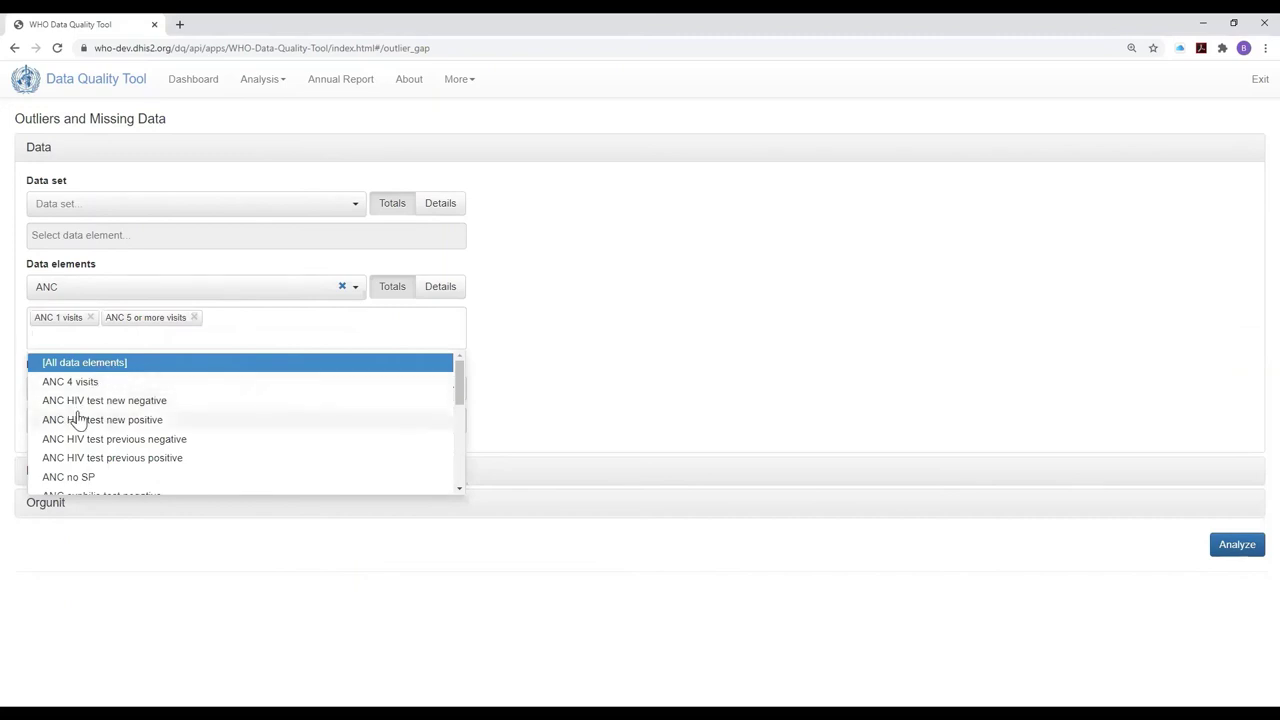
pyautogui.click(76, 479)
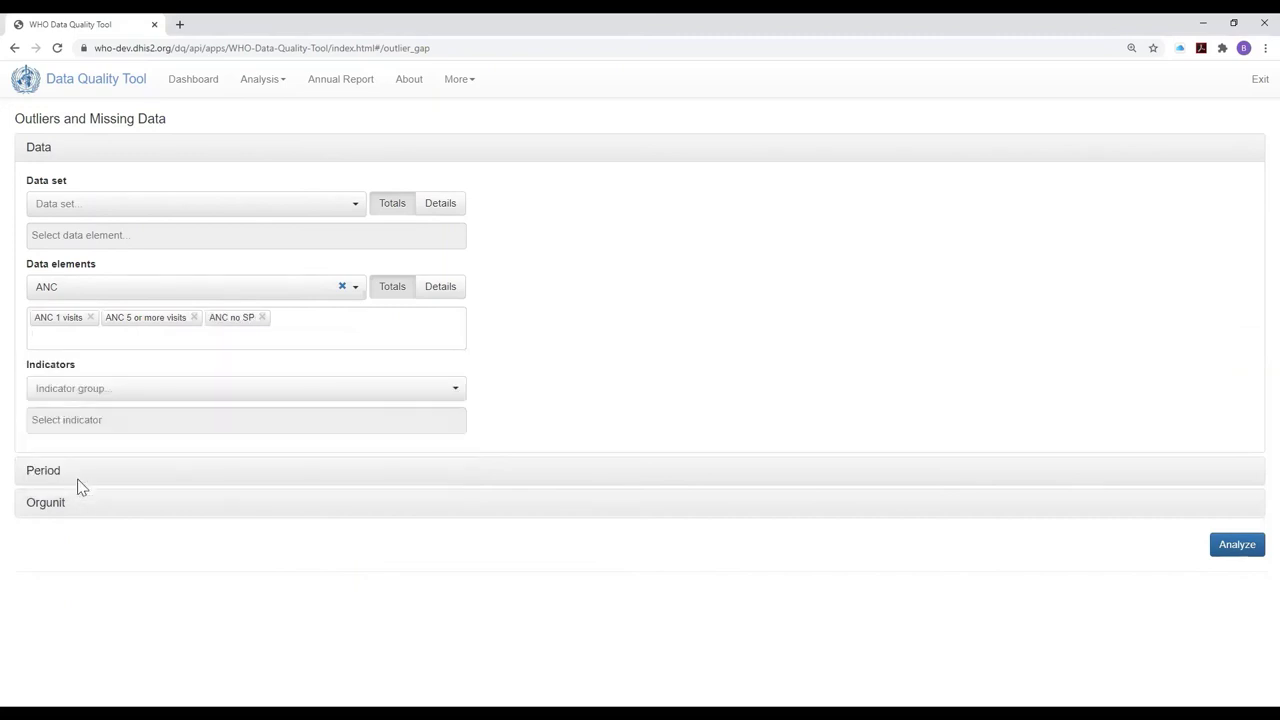
pyautogui.click(49, 289)
pyautogui.click(56, 320)
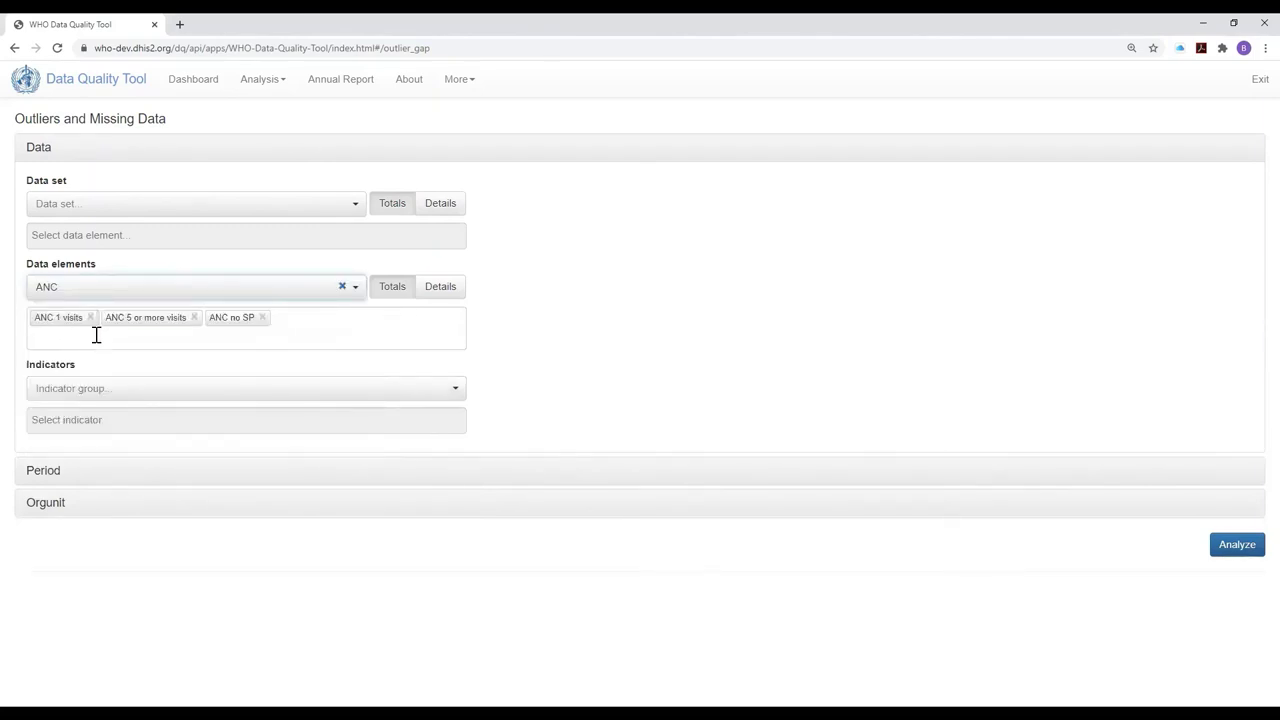
pyautogui.click(94, 336)
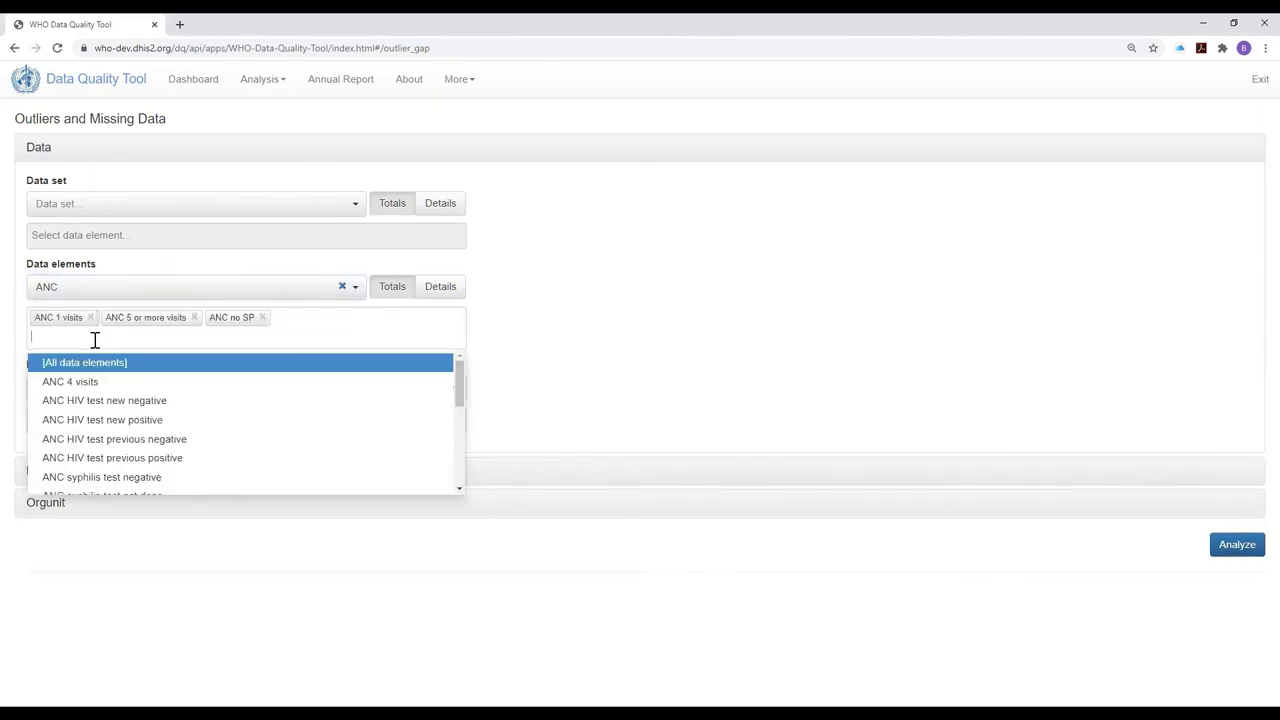
# Switch the data element group to Immunisation and add all of its data elements to the selection.
pyautogui.click(46, 285)
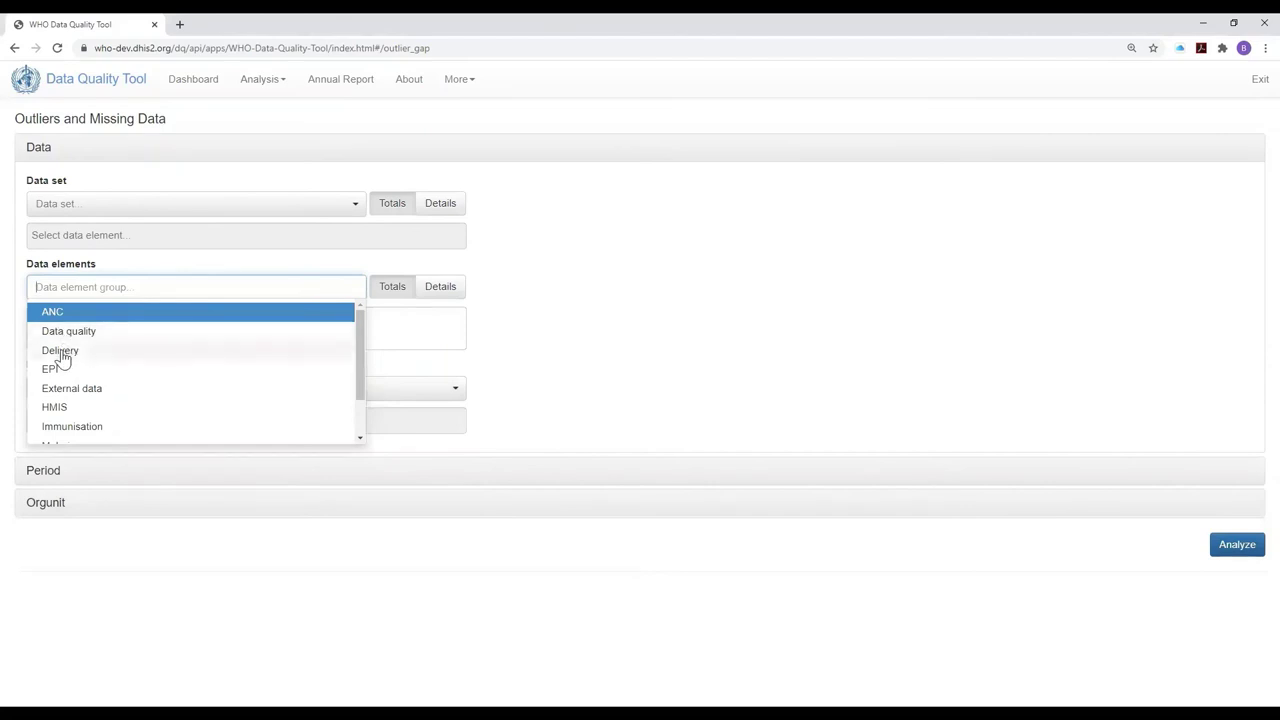
pyautogui.click(60, 430)
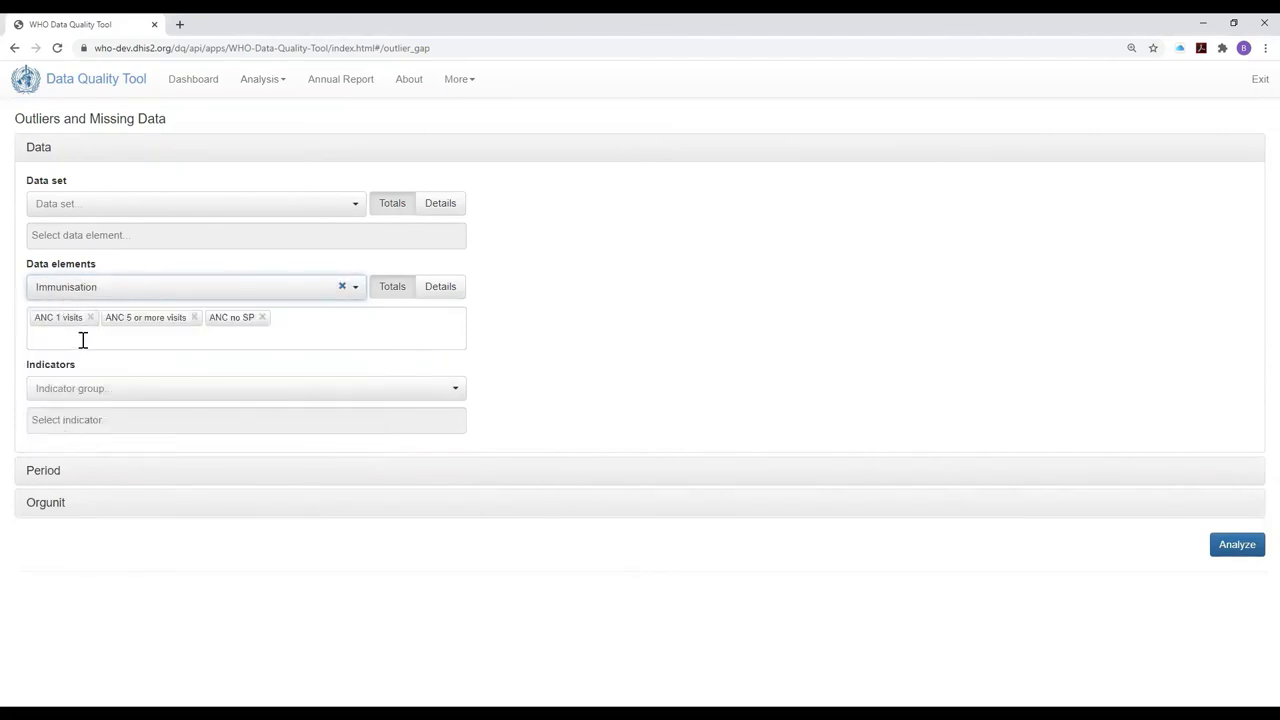
pyautogui.click(83, 340)
pyautogui.click(58, 366)
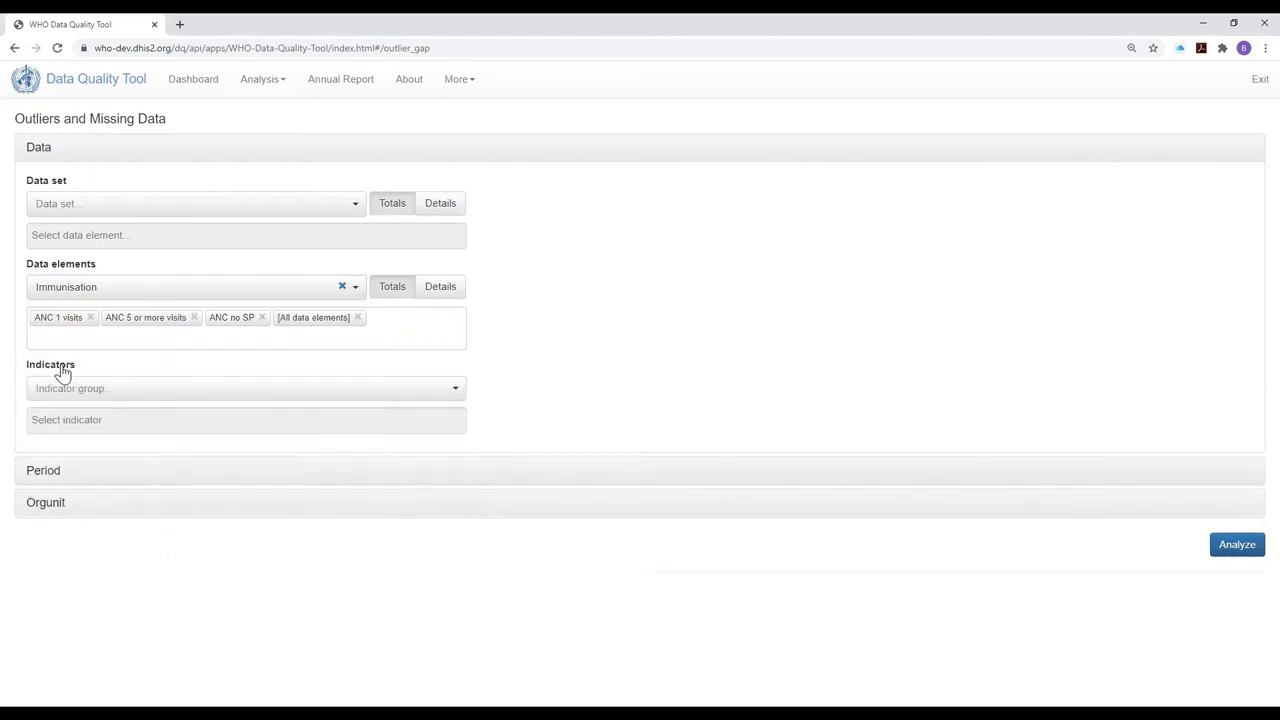
# Check the recent 12-month period and national District disaggregation, and run the outliers and missing data analysis.
pyautogui.click(40, 474)
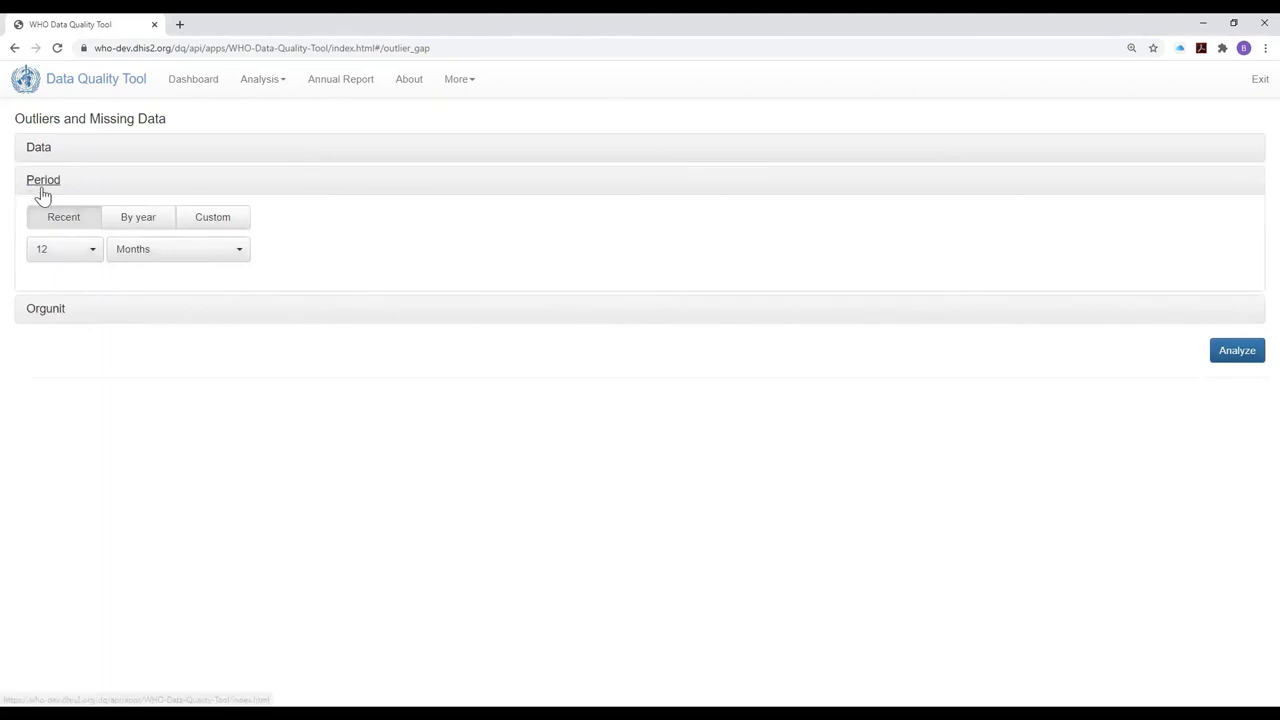
pyautogui.click(45, 310)
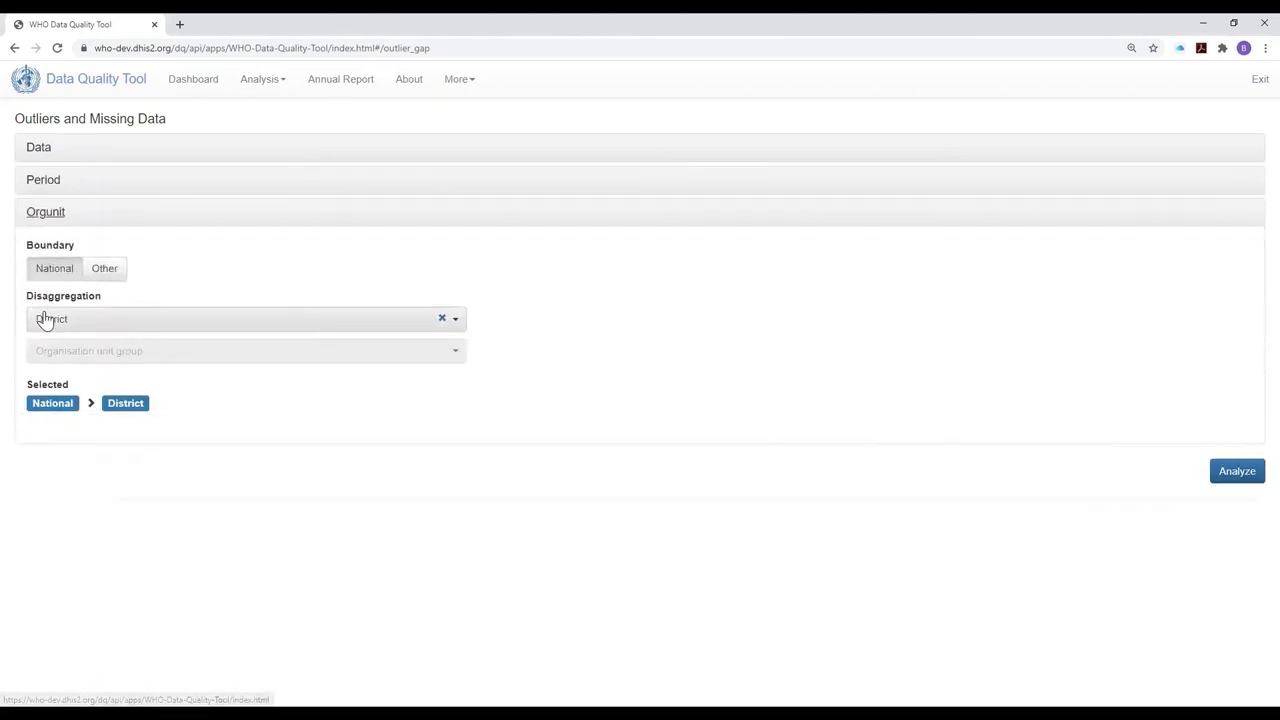
pyautogui.click(1227, 478)
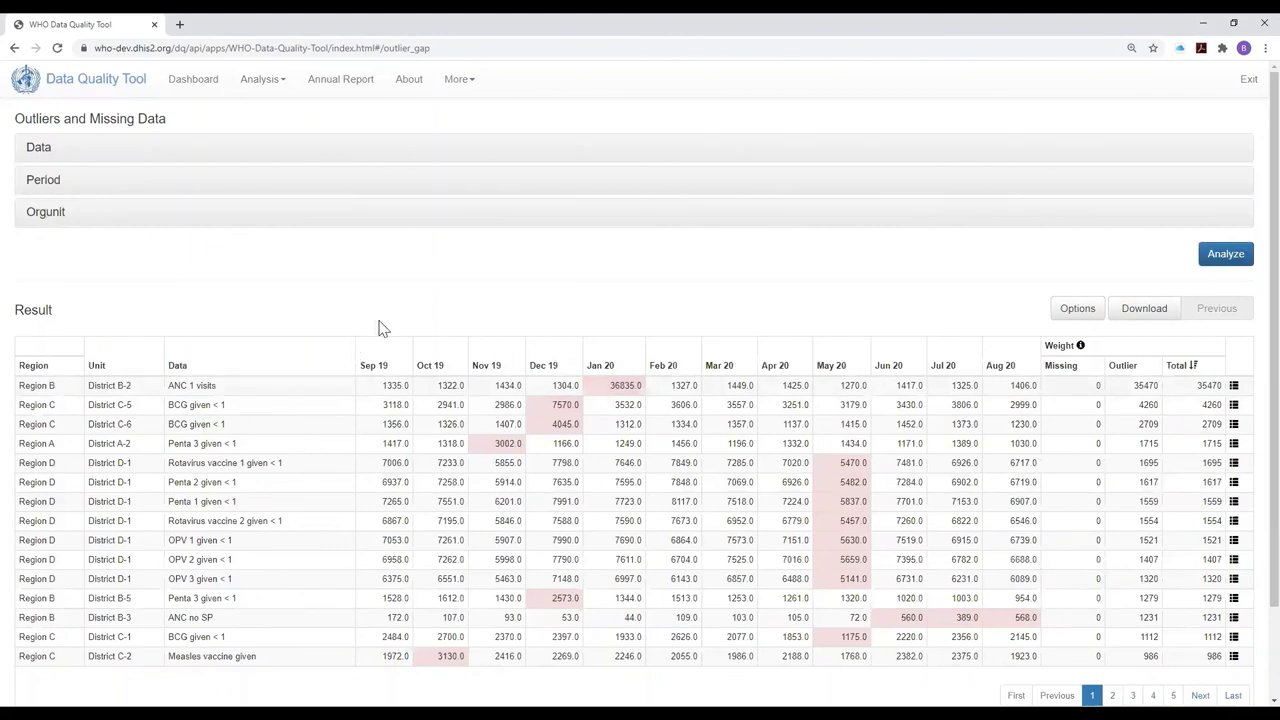
# Limit the results to the outlier columns, and try the Modified Z-Score filter at the Extreme level before switching the filter off.
pyautogui.click(1076, 310)
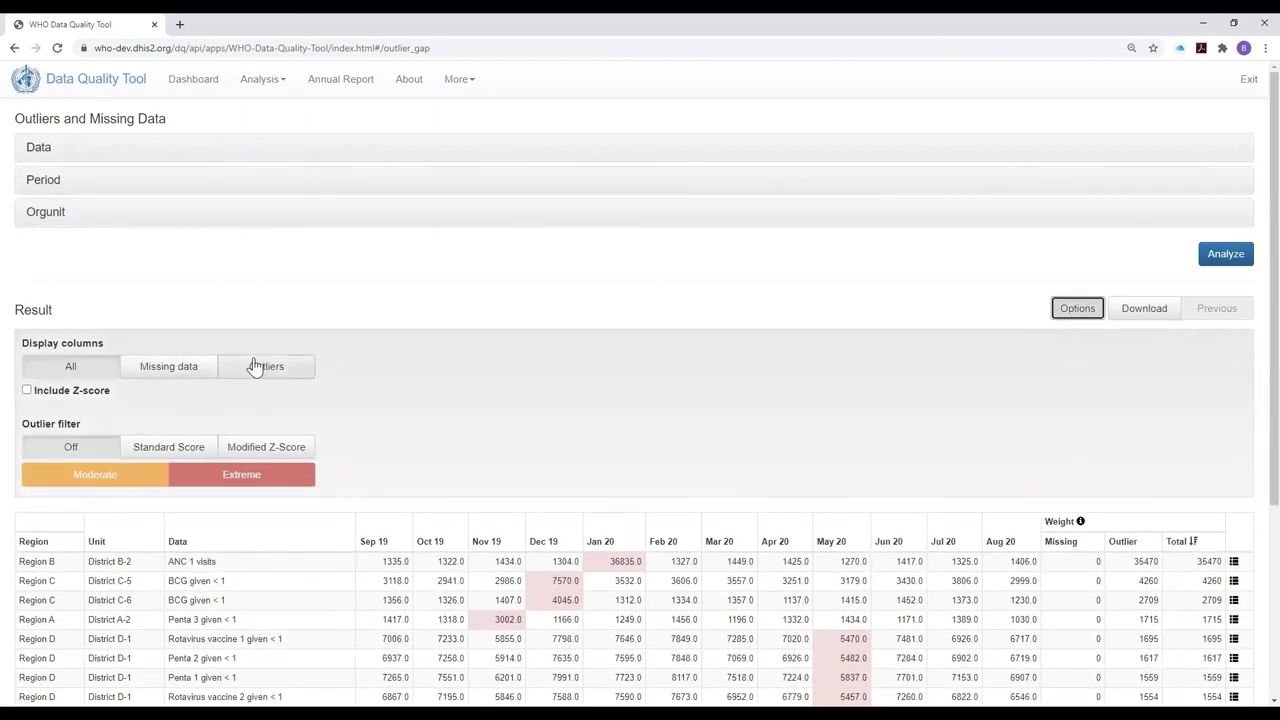
pyautogui.click(258, 369)
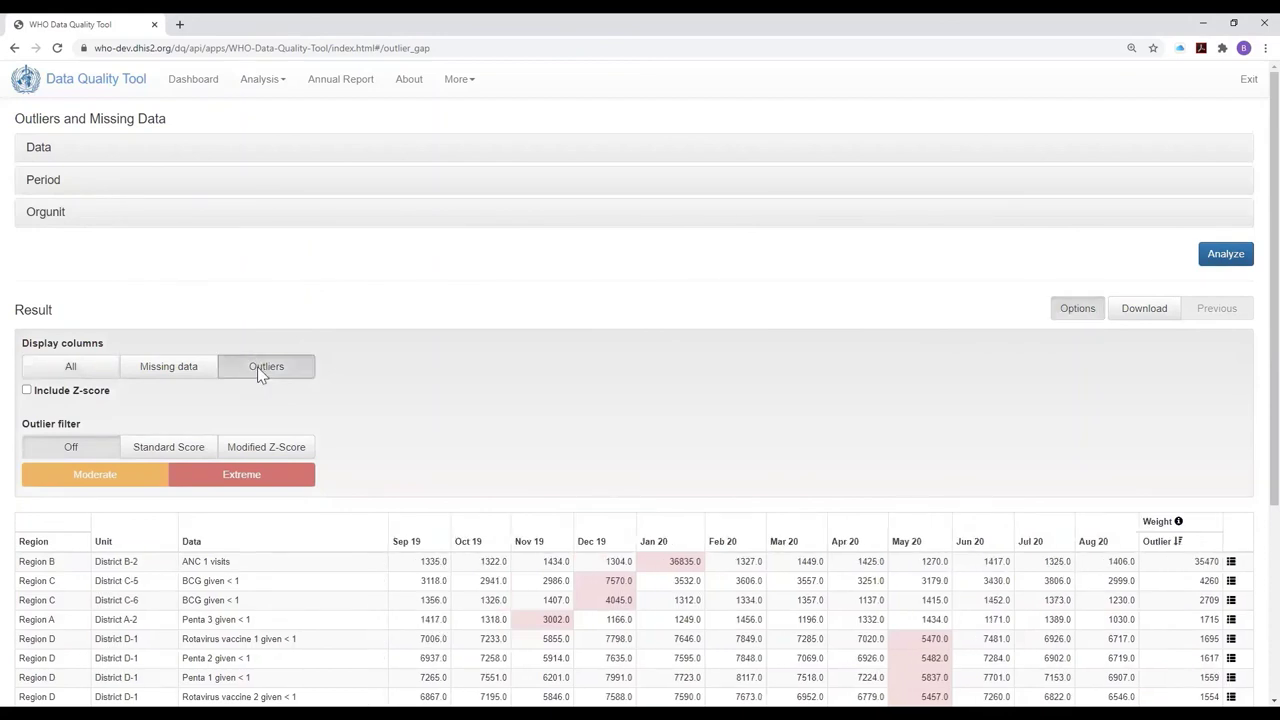
pyautogui.click(256, 450)
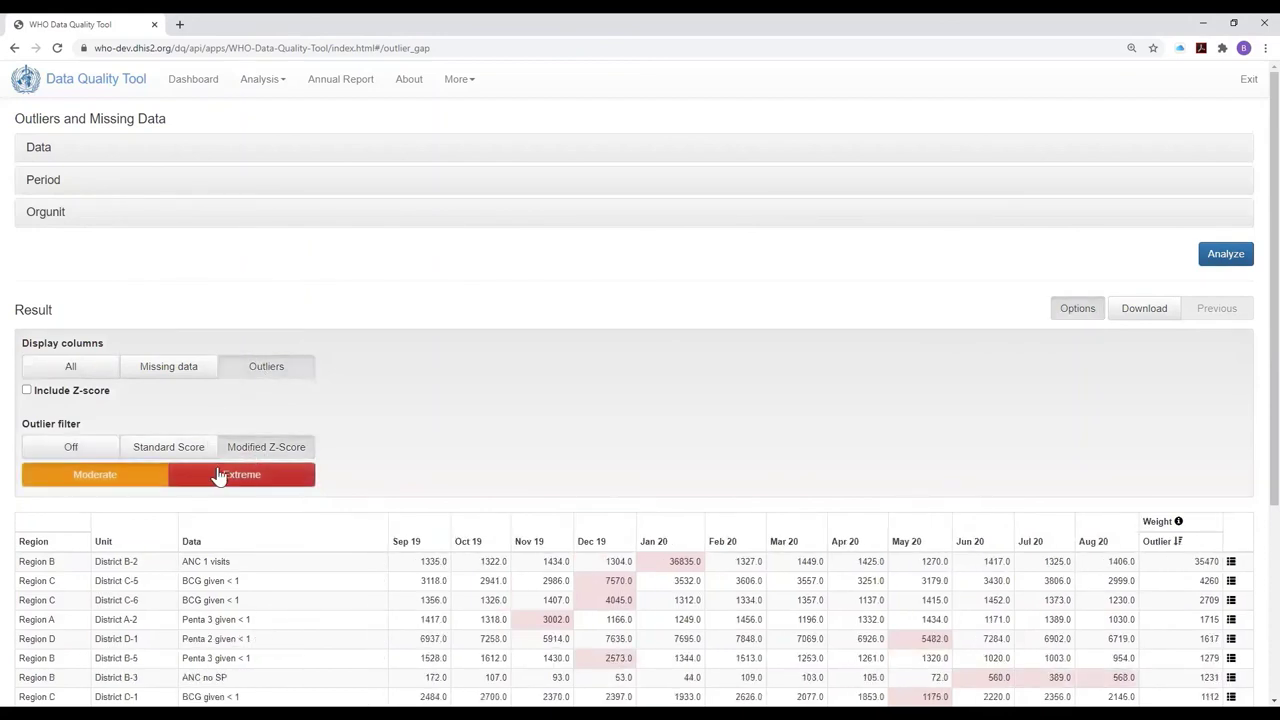
pyautogui.click(220, 476)
pyautogui.scroll(-2, 749, 431)
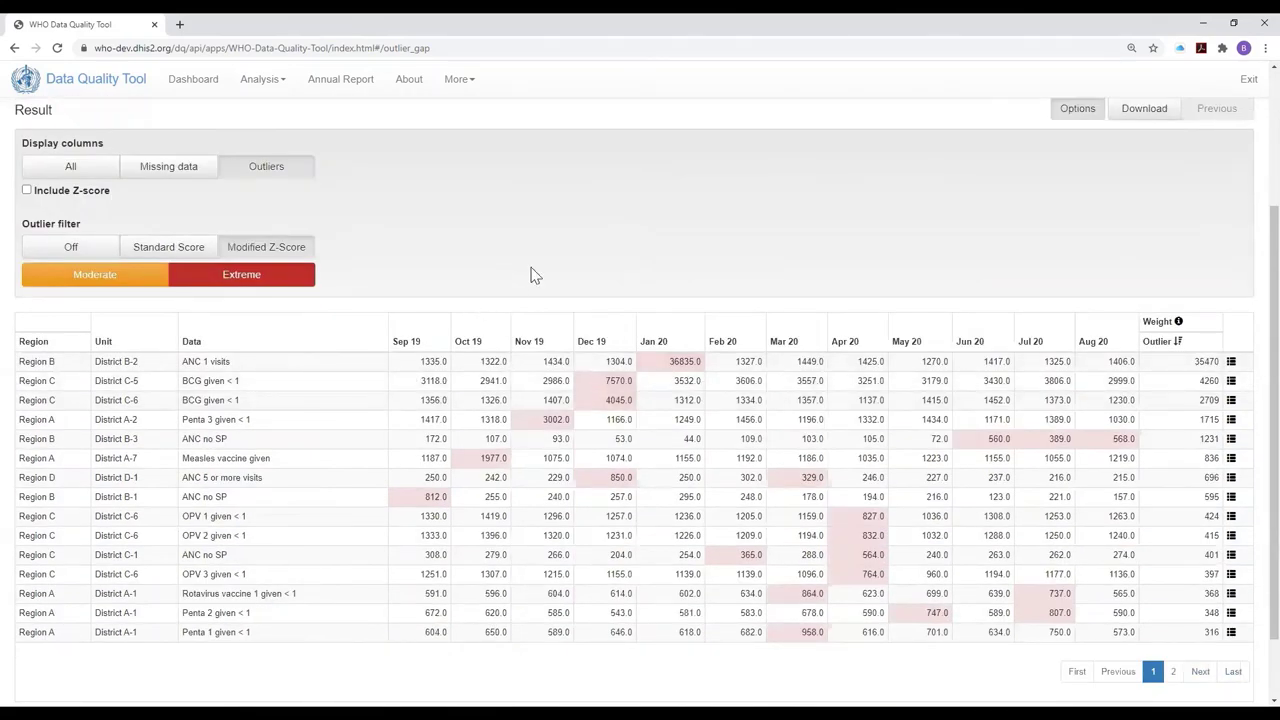
pyautogui.scroll(2, 540, 268)
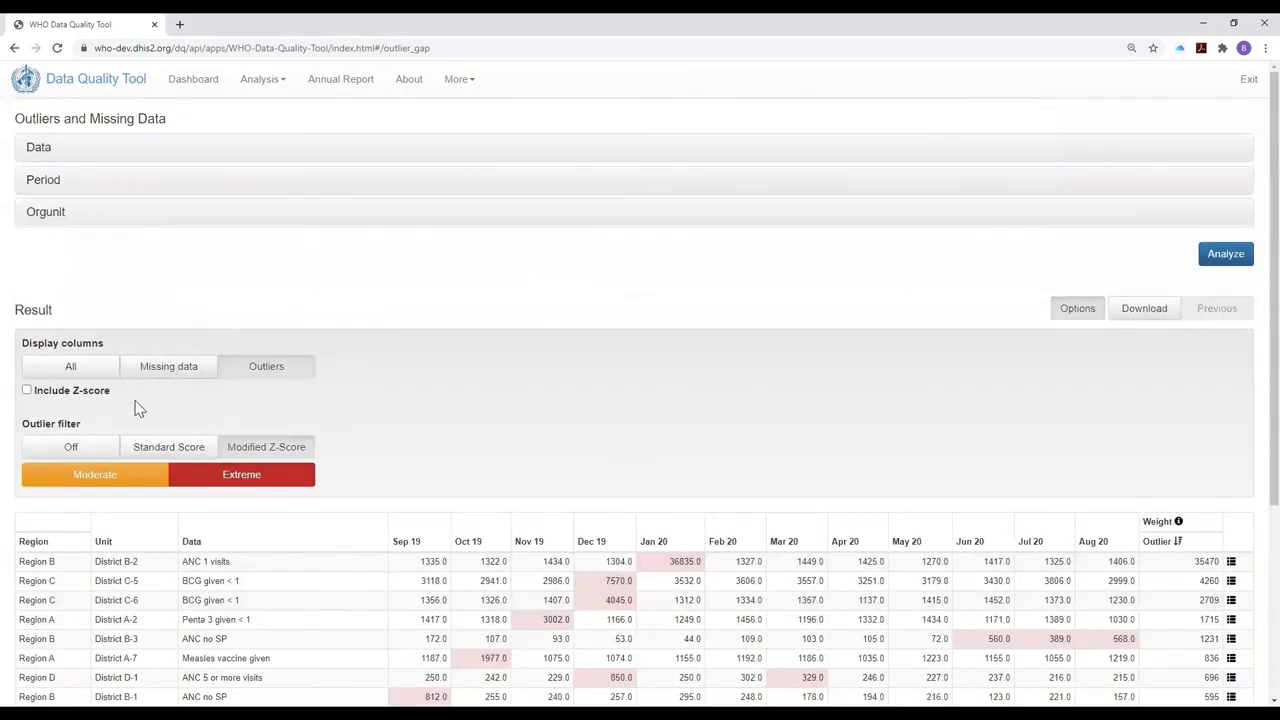
pyautogui.click(88, 447)
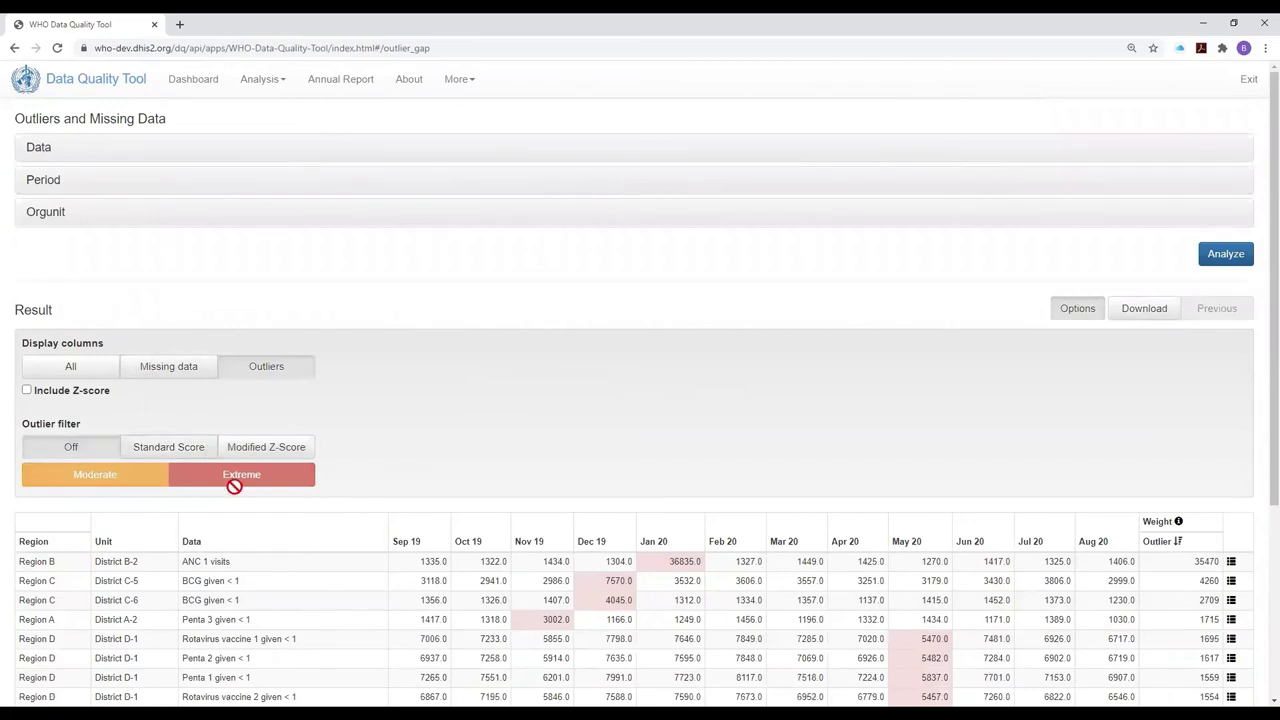
# Drill down from District B-2 to its facilities and display only the missing data columns.
pyautogui.click(1231, 580)
pyautogui.click(1138, 610)
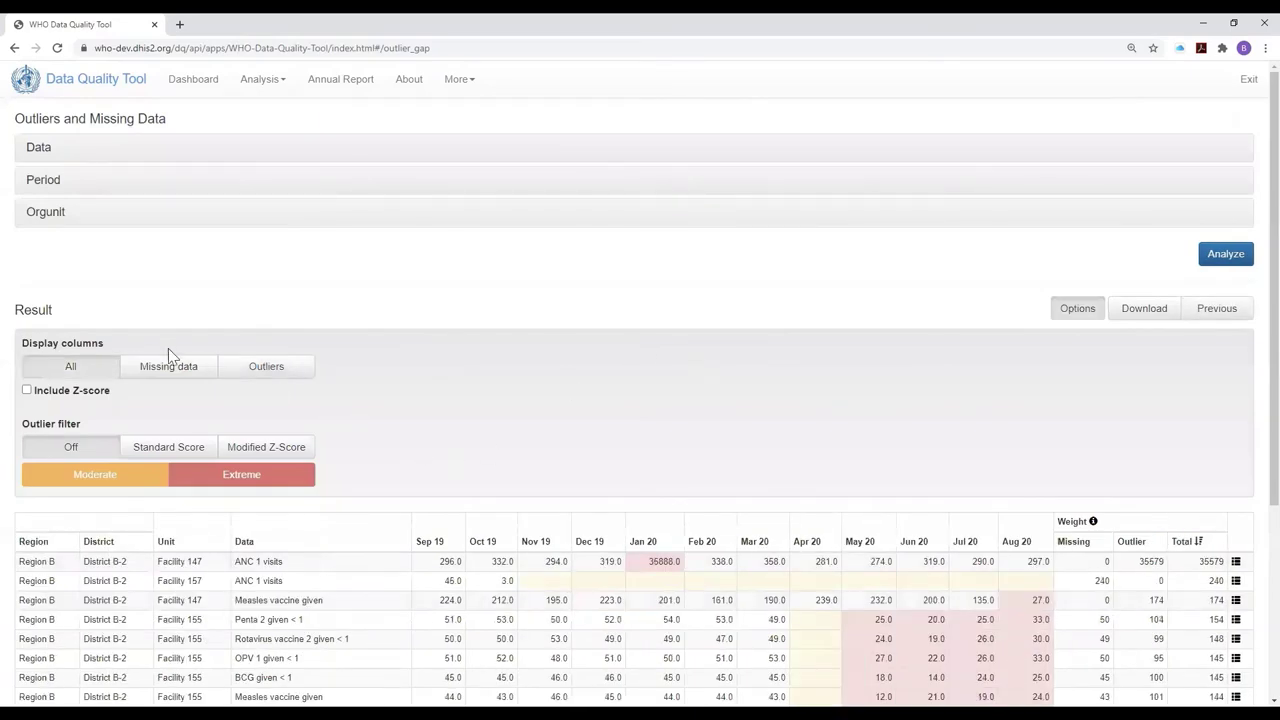
pyautogui.click(156, 368)
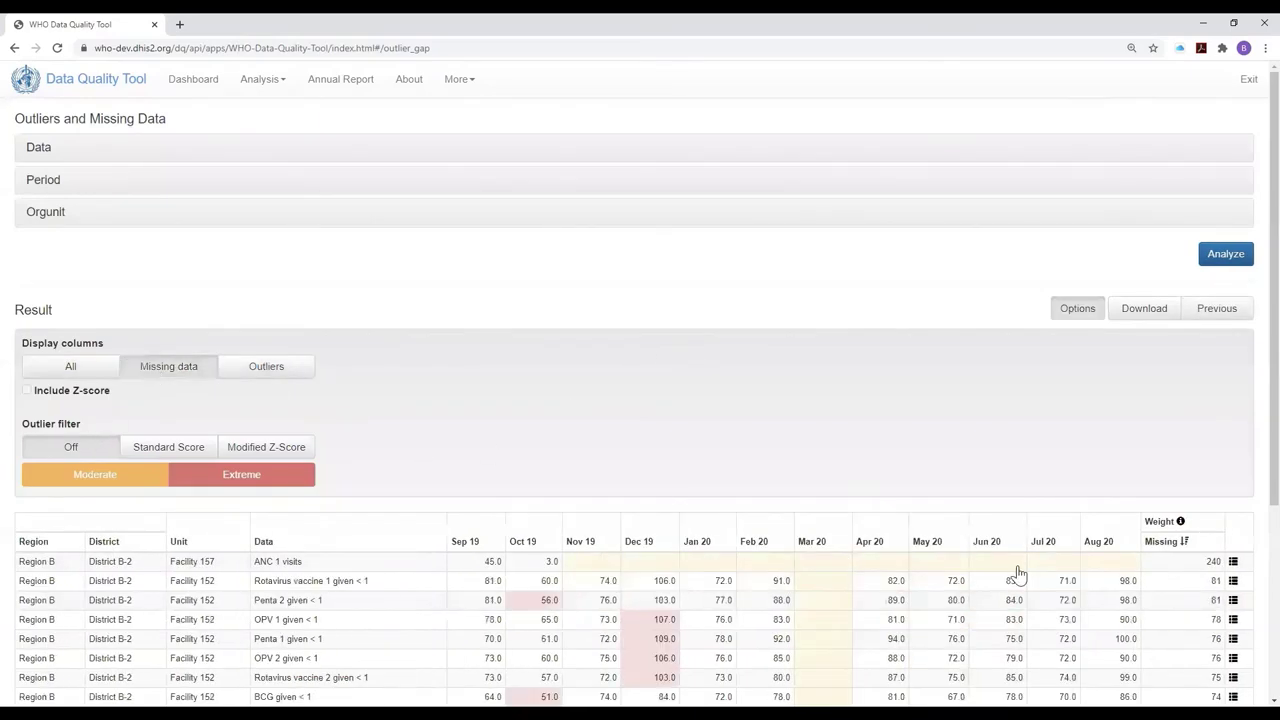